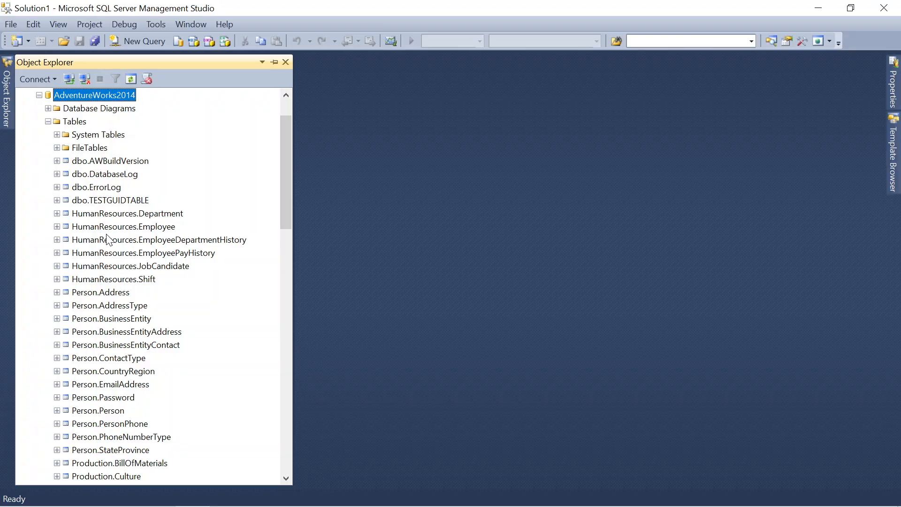
# Look through the AdventureWorks2014 table list, from the HumanResources tables to the Sales tables
pyautogui.scroll(-3, 110, 240)
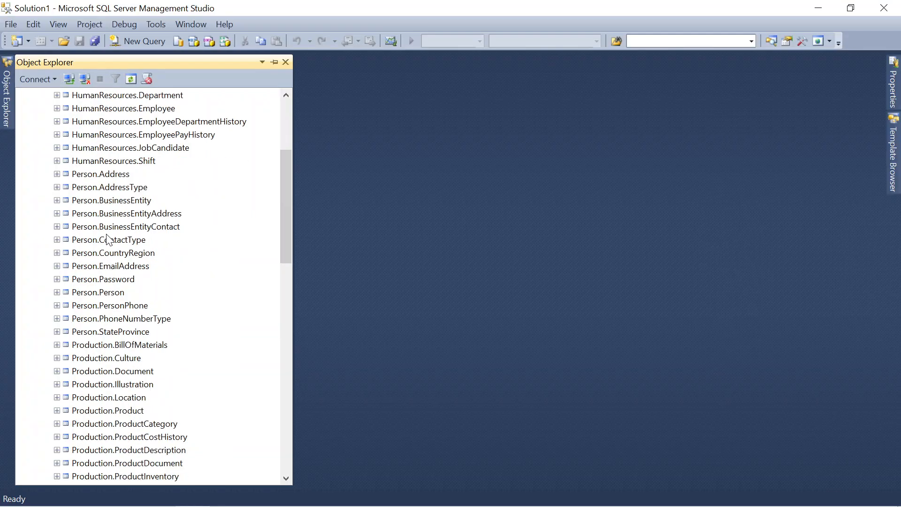
pyautogui.scroll(2, 110, 240)
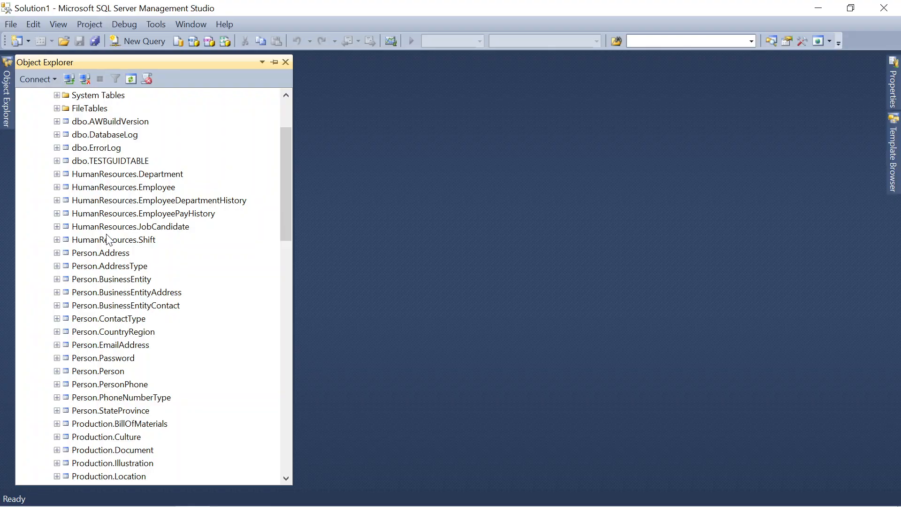
pyautogui.scroll(-12, 107, 239)
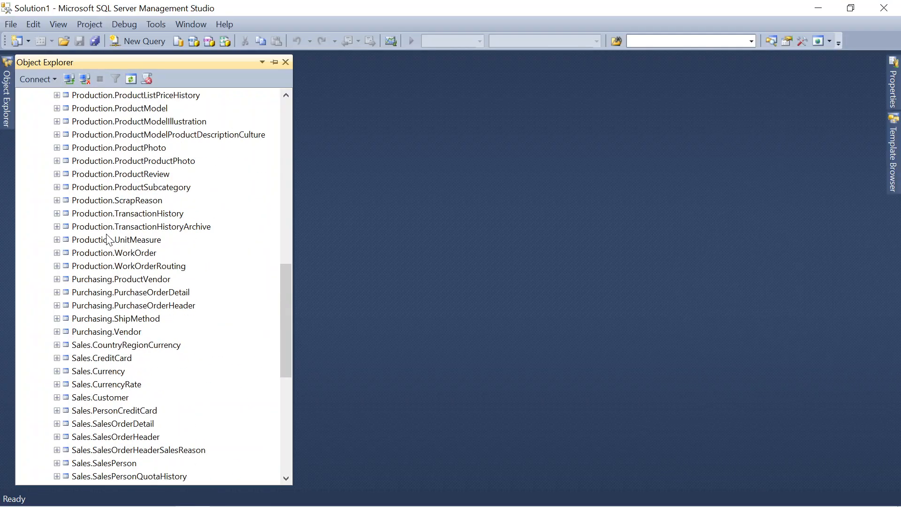
pyautogui.scroll(-5, 108, 240)
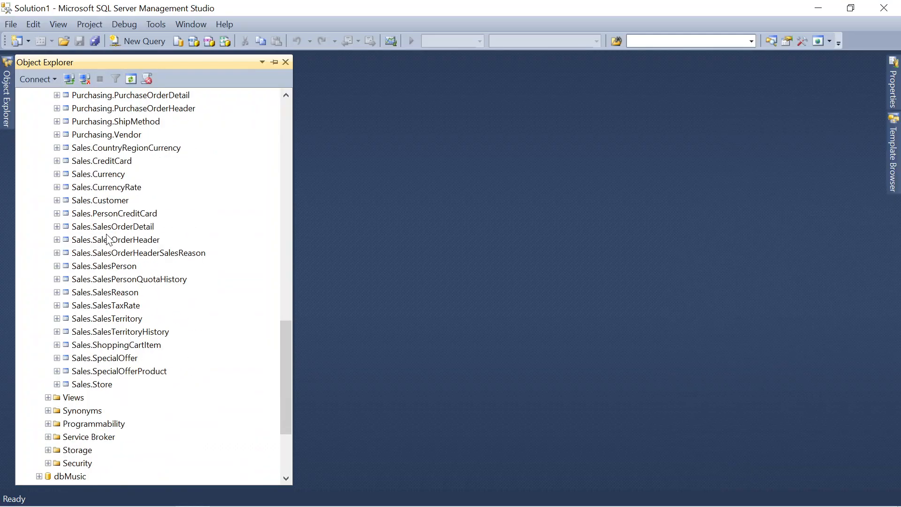
pyautogui.scroll(10, 107, 239)
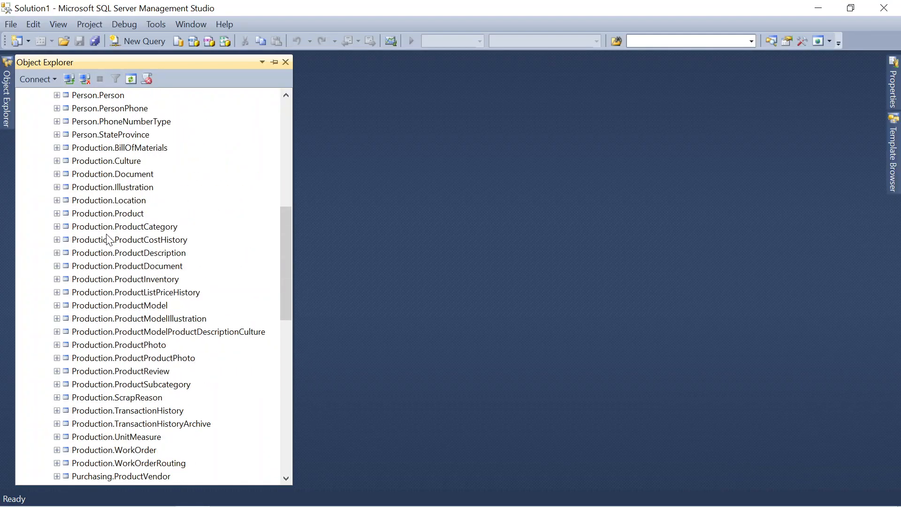
pyautogui.scroll(2, 107, 239)
pyautogui.scroll(4, 109, 240)
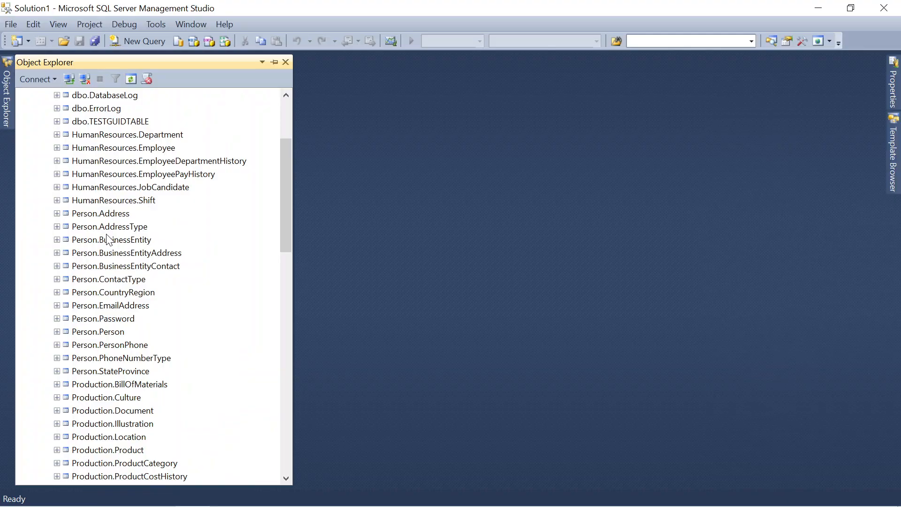
pyautogui.scroll(-8, 108, 239)
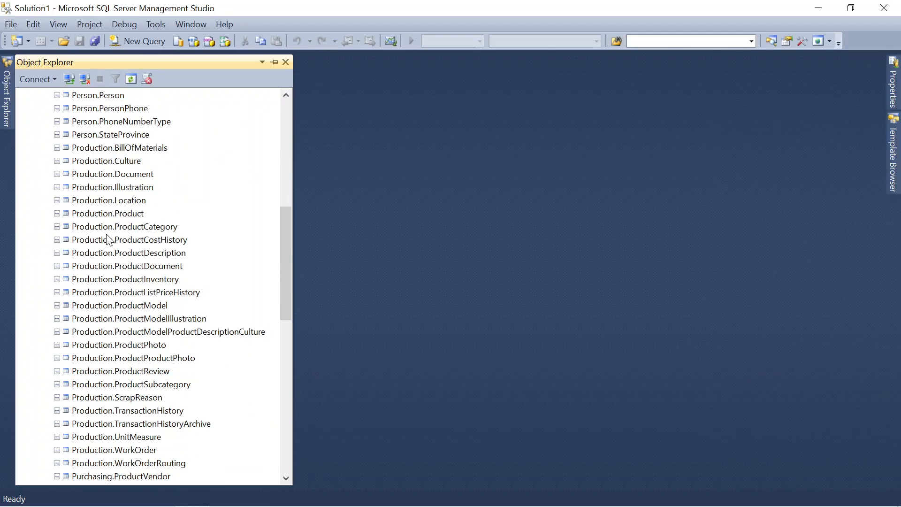
pyautogui.scroll(-4, 108, 239)
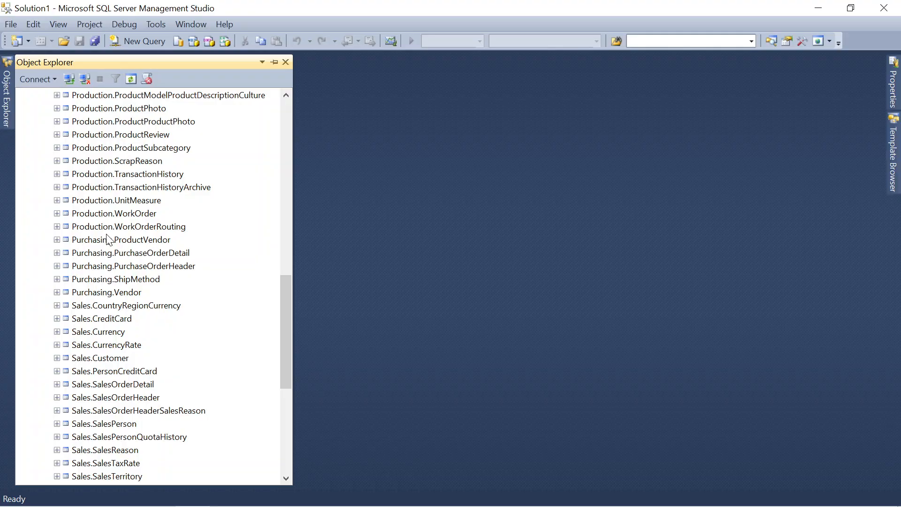
pyautogui.scroll(8, 108, 240)
pyautogui.scroll(5, 108, 240)
pyautogui.scroll(1, 108, 239)
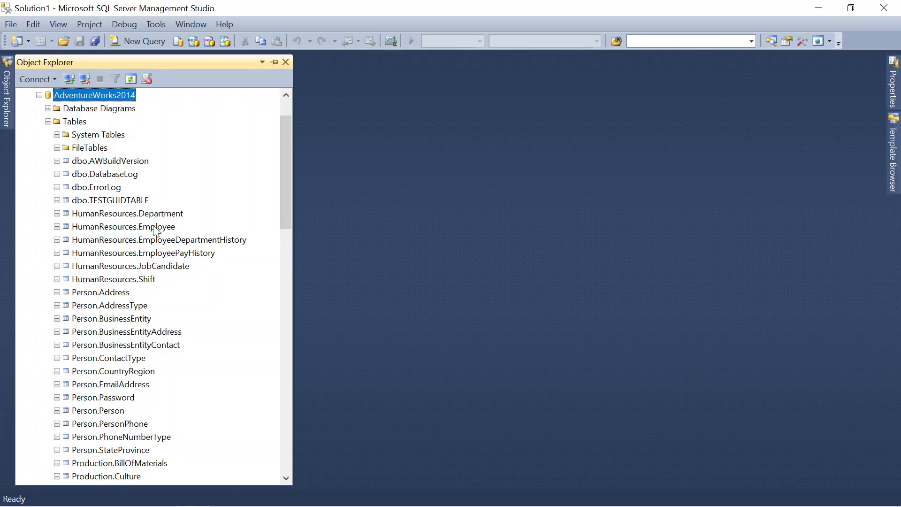
# Create a new database diagram in AdventureWorks2014 and add the Department (HumanResources) table to it
pyautogui.rightClick(98, 110)
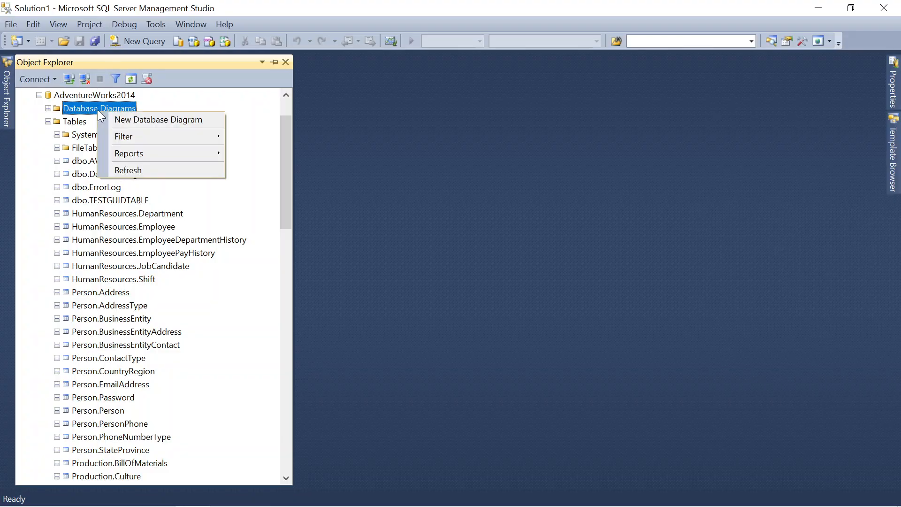
pyautogui.click(116, 115)
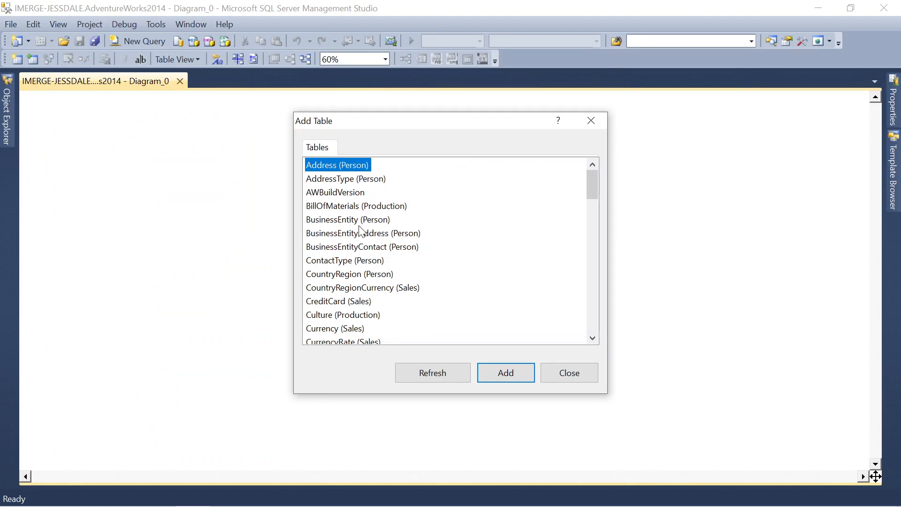
pyautogui.scroll(-2, 366, 261)
pyautogui.scroll(-1, 369, 261)
pyautogui.scroll(3, 368, 261)
pyautogui.scroll(-2, 370, 262)
pyautogui.scroll(-1, 370, 261)
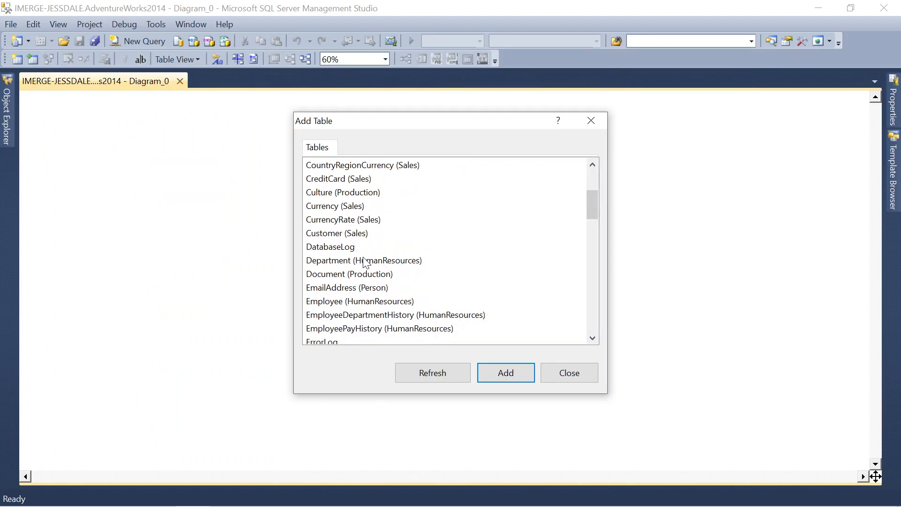
pyautogui.click(368, 261)
pyautogui.click(500, 373)
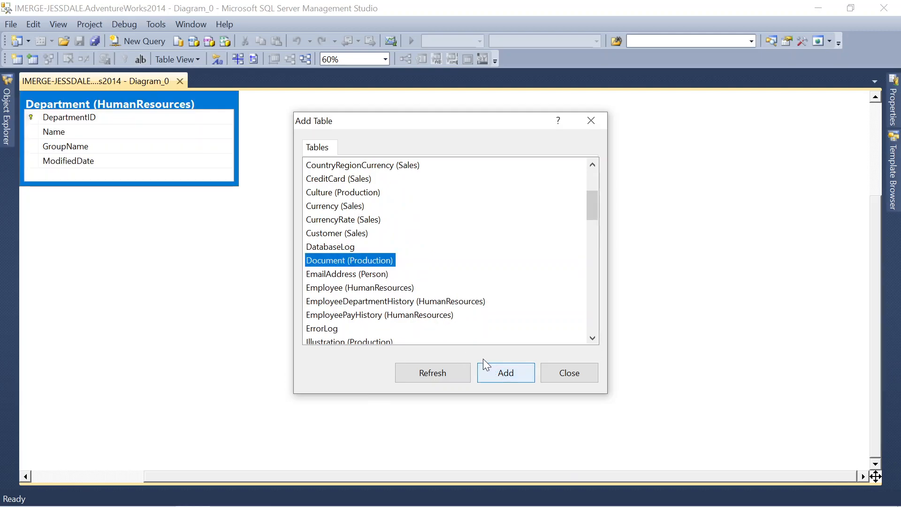
# Add the HumanResources tables Employee, EmployeePayHistory, EmployeeDepartmentHistory and JobCandidate to the diagram
pyautogui.click(336, 291)
pyautogui.click(493, 371)
pyautogui.click(389, 302)
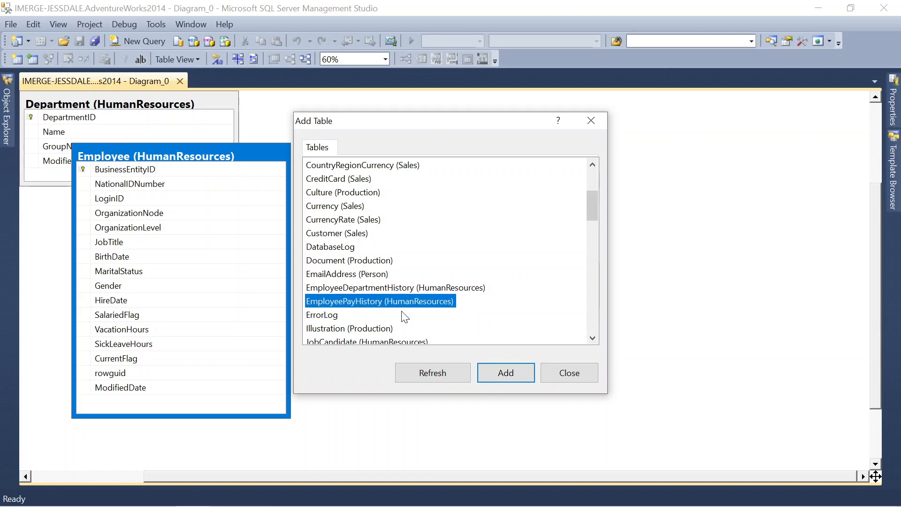
pyautogui.click(507, 374)
pyautogui.click(382, 292)
pyautogui.click(491, 373)
pyautogui.click(363, 276)
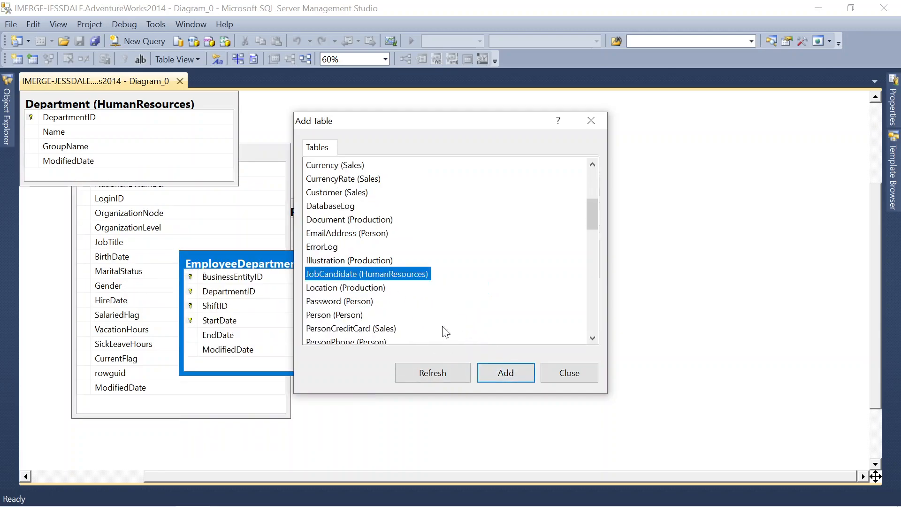
pyautogui.click(499, 373)
# Add the Shift (HumanResources) table to the diagram and finish adding tables
pyautogui.scroll(-10, 416, 297)
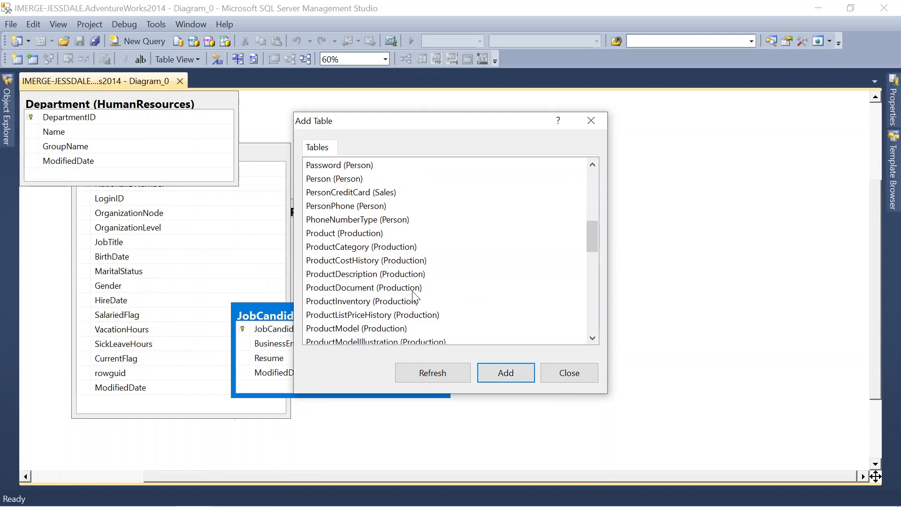
pyautogui.scroll(-4, 416, 297)
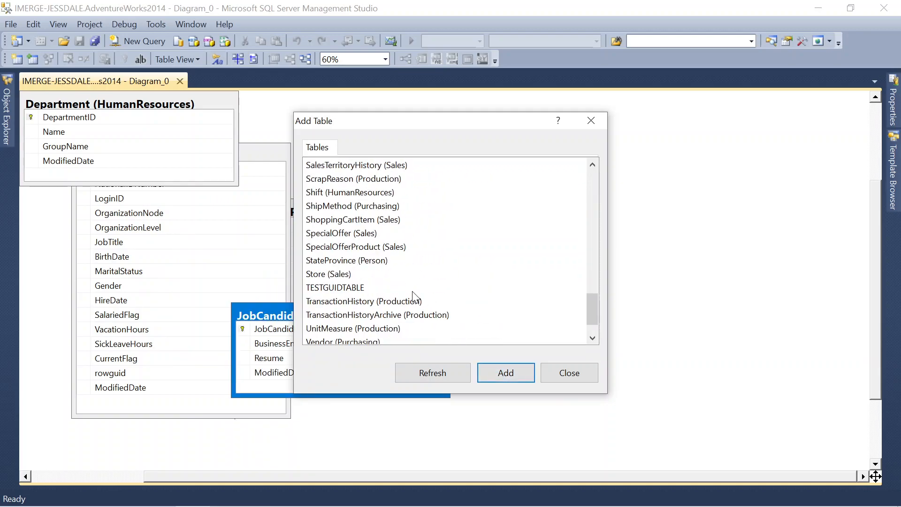
pyautogui.scroll(5, 414, 304)
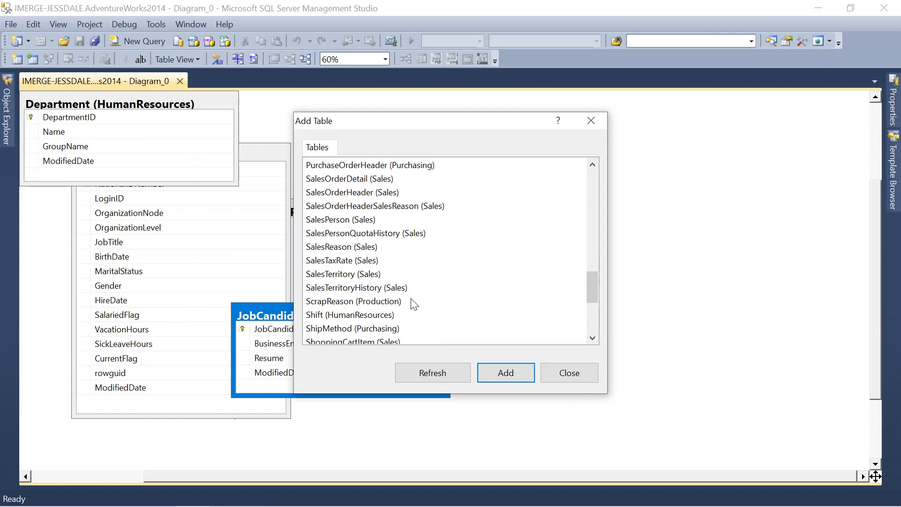
pyautogui.scroll(-2, 413, 303)
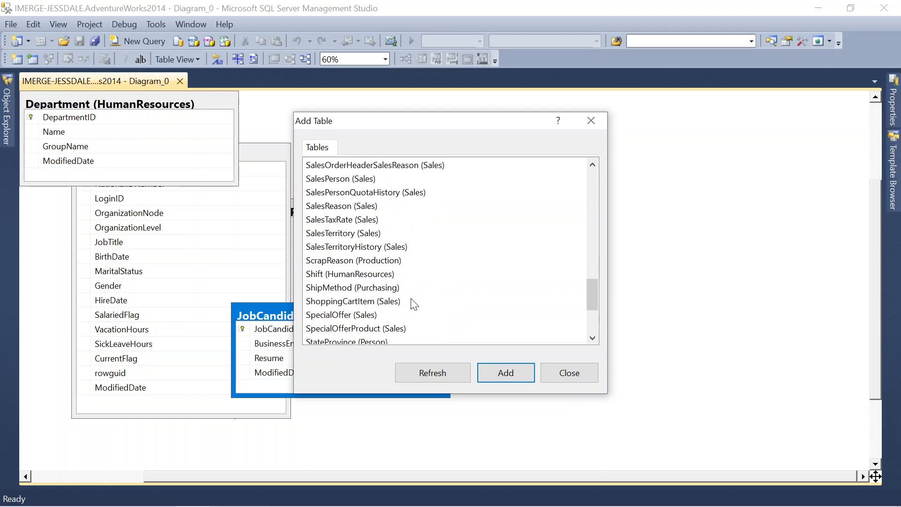
pyautogui.click(371, 274)
pyautogui.click(488, 371)
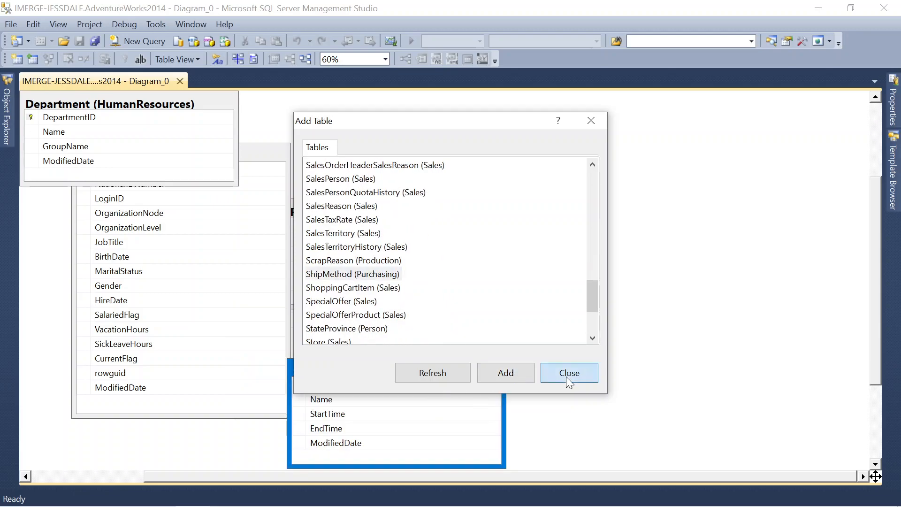
pyautogui.click(569, 376)
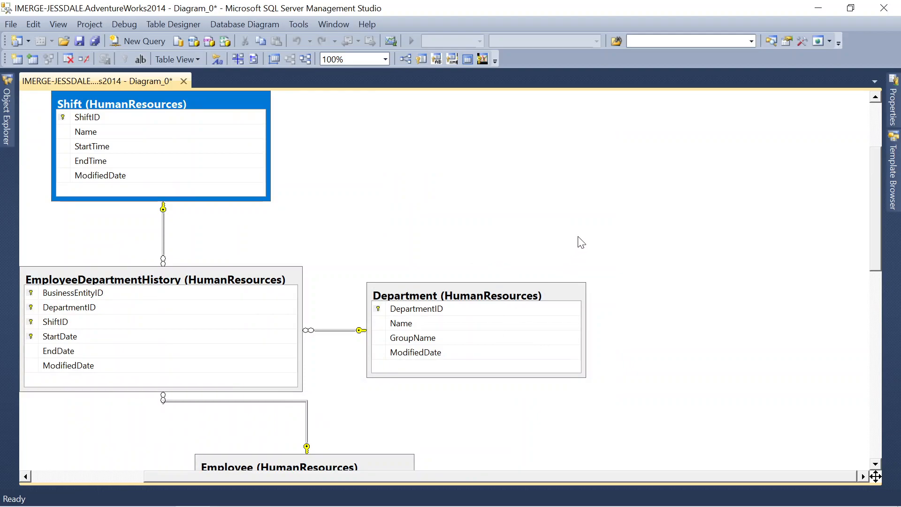
# Spread out the diagram: Department far to the right, EmployeeDepartmentHistory to the left of Shift, and Employee below Shift
pyautogui.scroll(-3, 582, 242)
pyautogui.moveTo(447, 292); pyautogui.dragTo(667, 222)
pyautogui.click(284, 162)
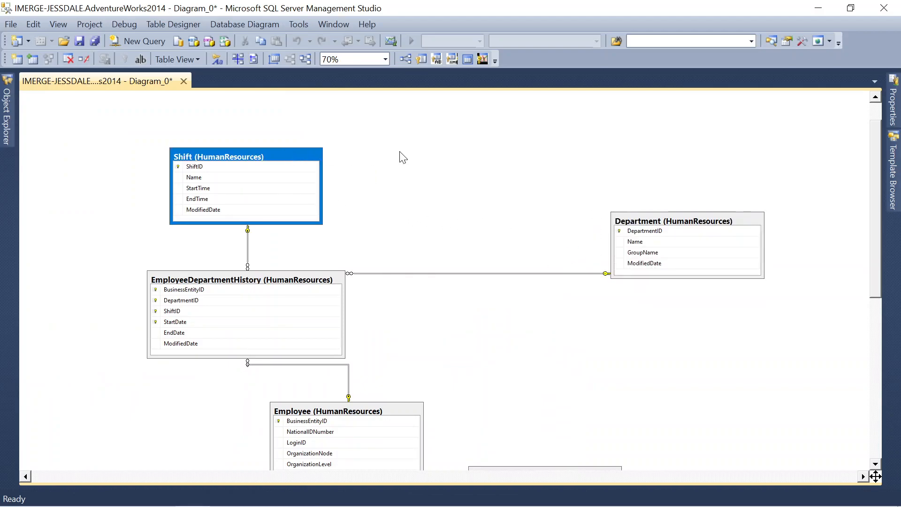
pyautogui.moveTo(389, 158); pyautogui.dragTo(469, 157)
pyautogui.moveTo(255, 276); pyautogui.dragTo(225, 195)
pyautogui.moveTo(368, 420); pyautogui.dragTo(521, 322)
pyautogui.keyDown('ctrl'); pyautogui.scroll(-2, 571, 375); pyautogui.keyUp('ctrl')
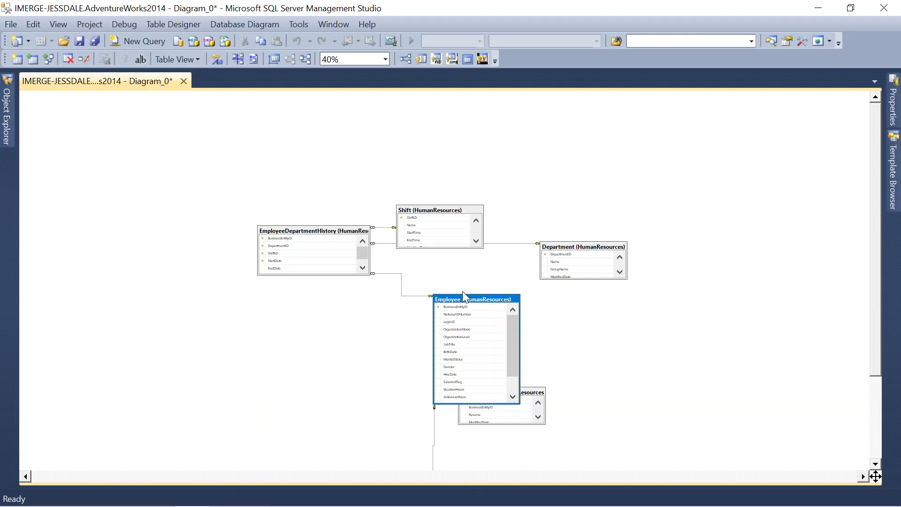
# Move the Employee table to the left of EmployeeDepartmentHistory and bring EmployeePayHistory up above JobCandidate
pyautogui.moveTo(470, 302); pyautogui.dragTo(176, 207)
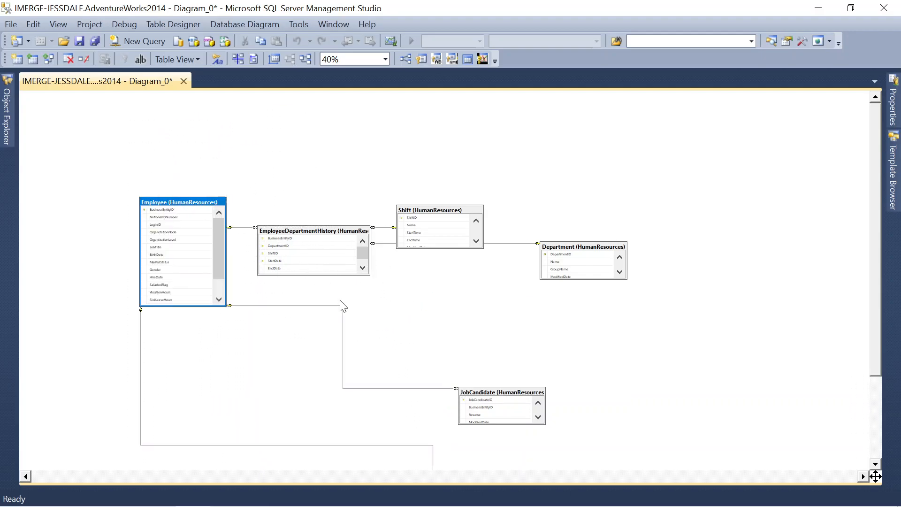
pyautogui.scroll(-1, 469, 362)
pyautogui.moveTo(388, 450); pyautogui.dragTo(418, 286)
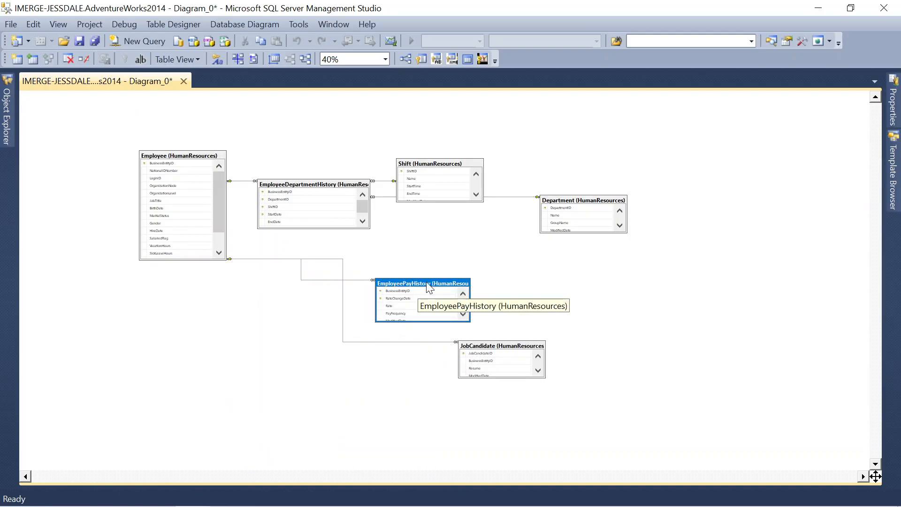
# Place Employee centrally above JobCandidate and spread EmployeeDepartmentHistory, Shift, Department and EmployeePayHistory around it without overlaps
pyautogui.click(177, 156)
pyautogui.moveTo(241, 175); pyautogui.dragTo(437, 229)
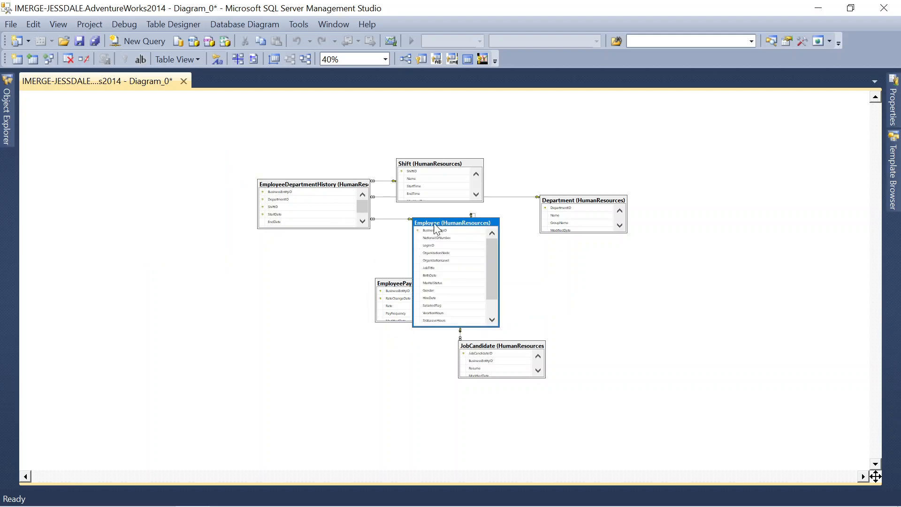
pyautogui.click(338, 183)
pyautogui.moveTo(334, 184); pyautogui.dragTo(244, 171)
pyautogui.moveTo(433, 166); pyautogui.dragTo(407, 132)
pyautogui.moveTo(596, 206); pyautogui.dragTo(624, 194)
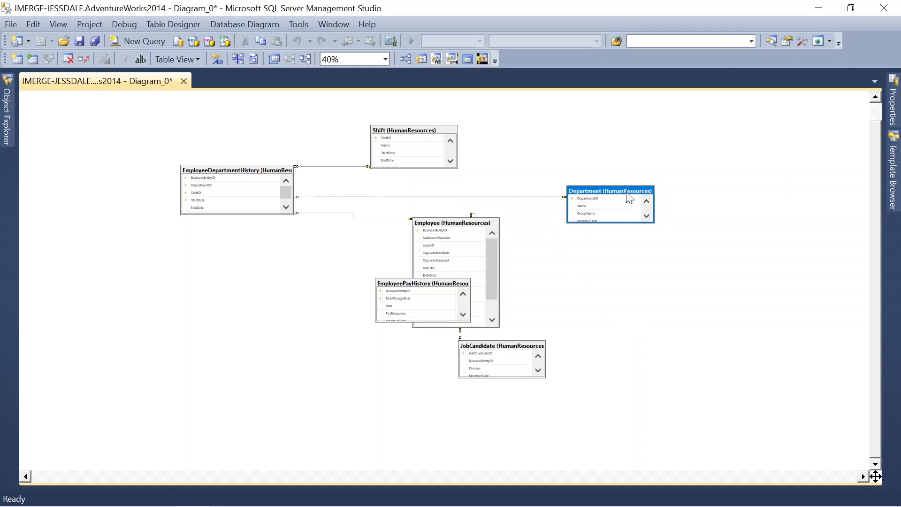
pyautogui.moveTo(424, 291); pyautogui.dragTo(635, 292)
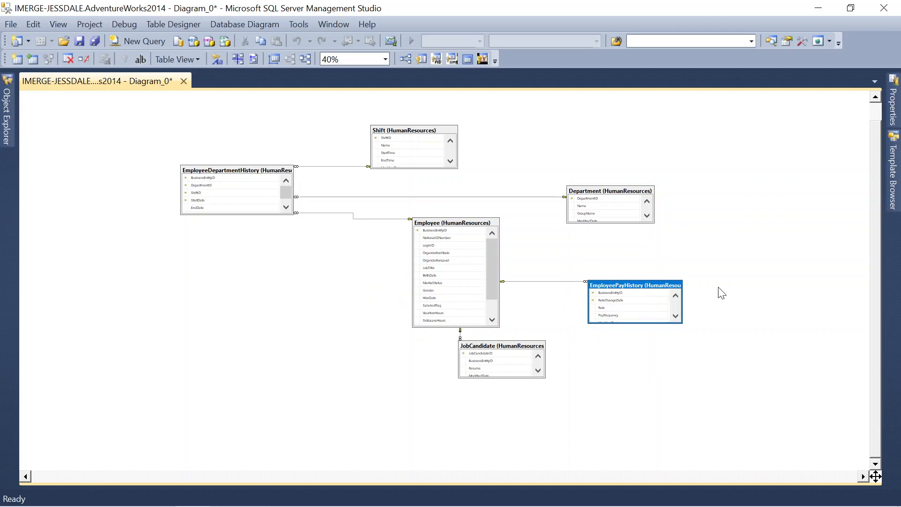
# Examine the columns and relationship lines of the arranged HumanResources tables at different zoom levels
pyautogui.scroll(2, 764, 284)
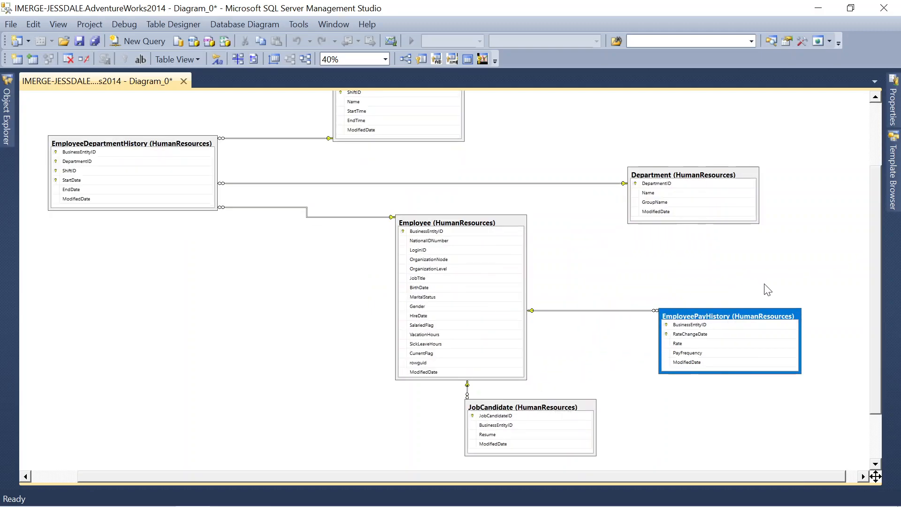
pyautogui.scroll(-1, 768, 290)
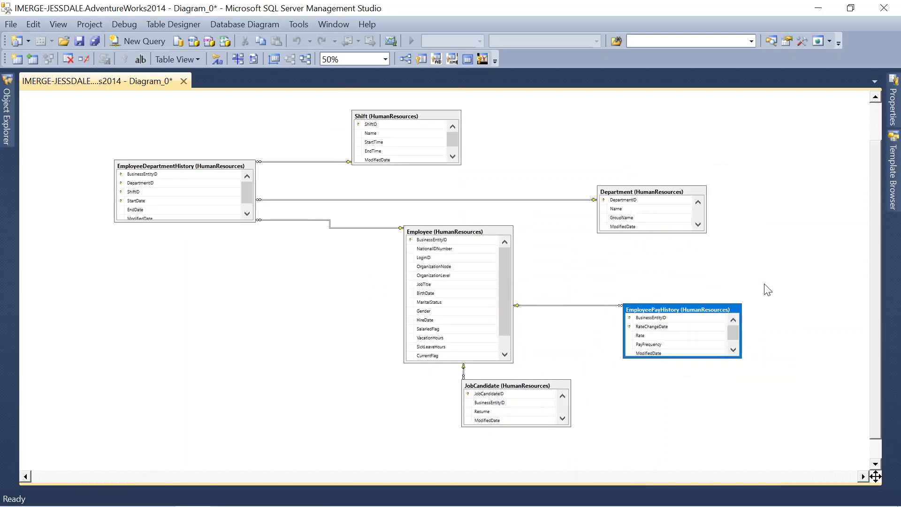
pyautogui.scroll(1, 768, 290)
pyautogui.scroll(-2, 768, 290)
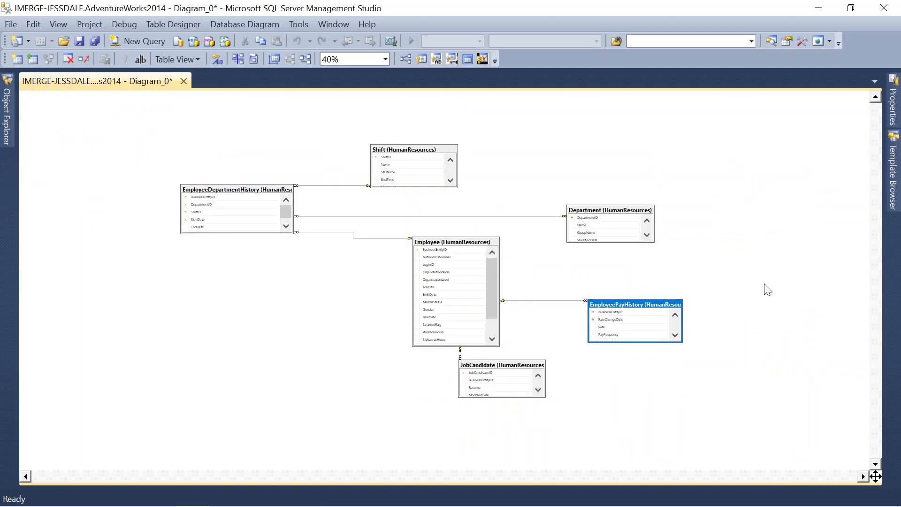
pyautogui.scroll(1, 768, 290)
pyautogui.scroll(1, 768, 290)
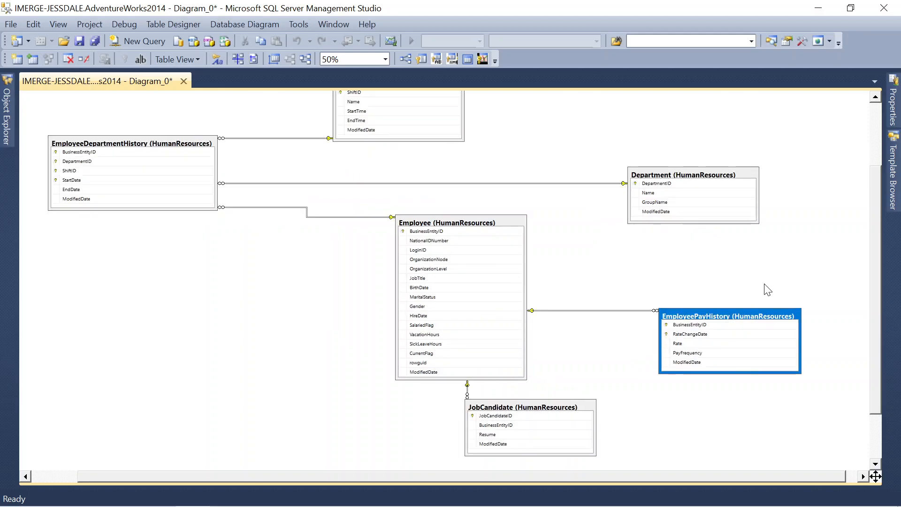
pyautogui.scroll(1, 768, 290)
pyautogui.scroll(-1, 768, 290)
pyautogui.scroll(-1, 758, 284)
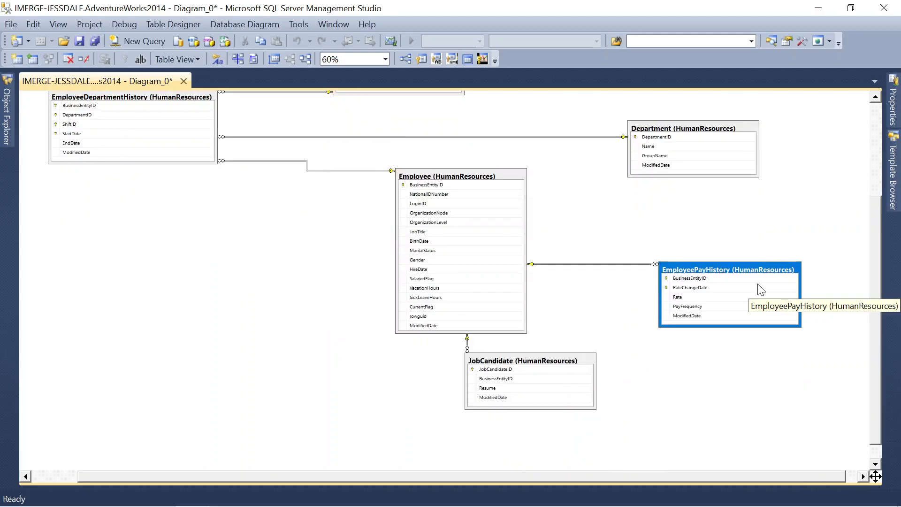
pyautogui.scroll(1, 758, 284)
pyautogui.scroll(-1, 758, 284)
pyautogui.scroll(-2, 761, 290)
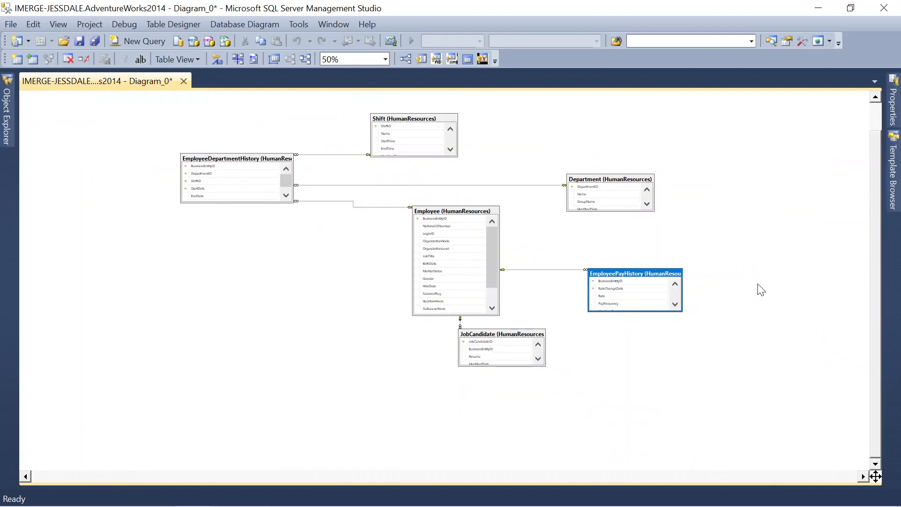
# Move the Shift table slightly lower, keeping it above the Employee table
pyautogui.moveTo(406, 121); pyautogui.dragTo(408, 140)
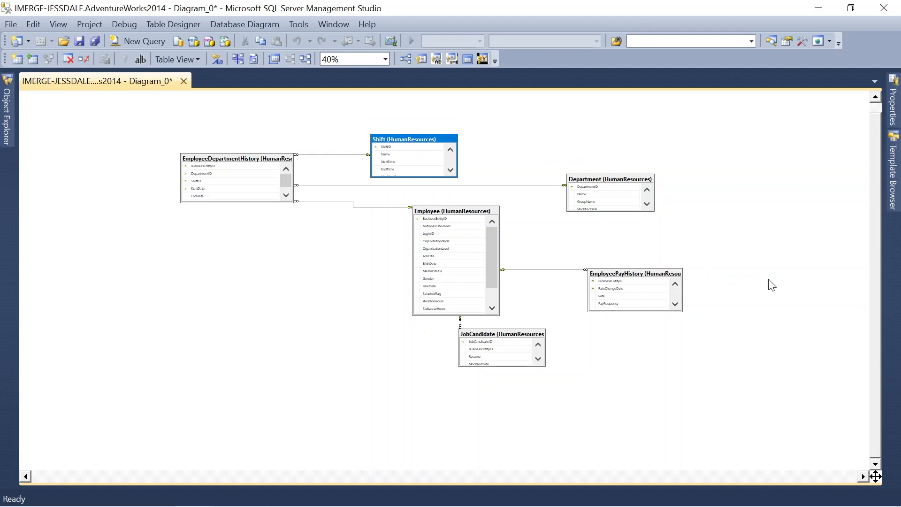
# Enlarge the diagram to 60% and highlight the Employee table to examine its relationships with the surrounding tables
pyautogui.scroll(1, 773, 285)
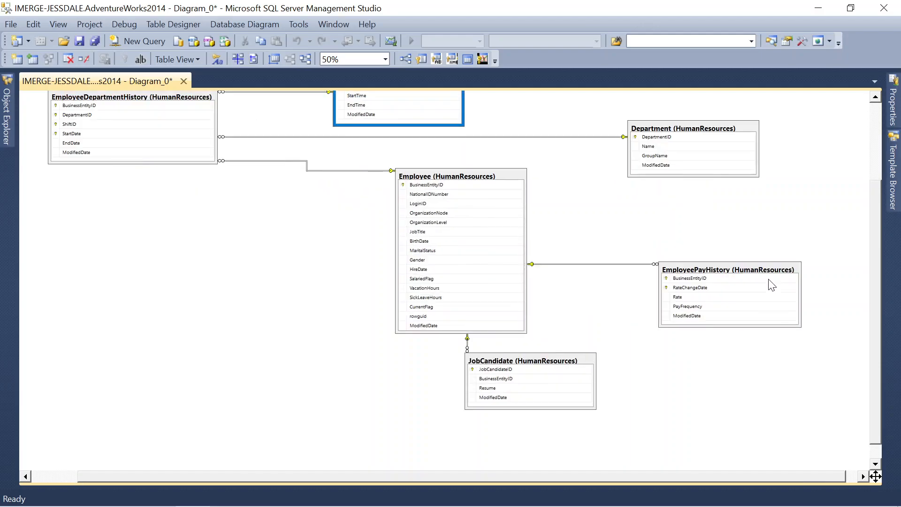
pyautogui.scroll(1, 773, 285)
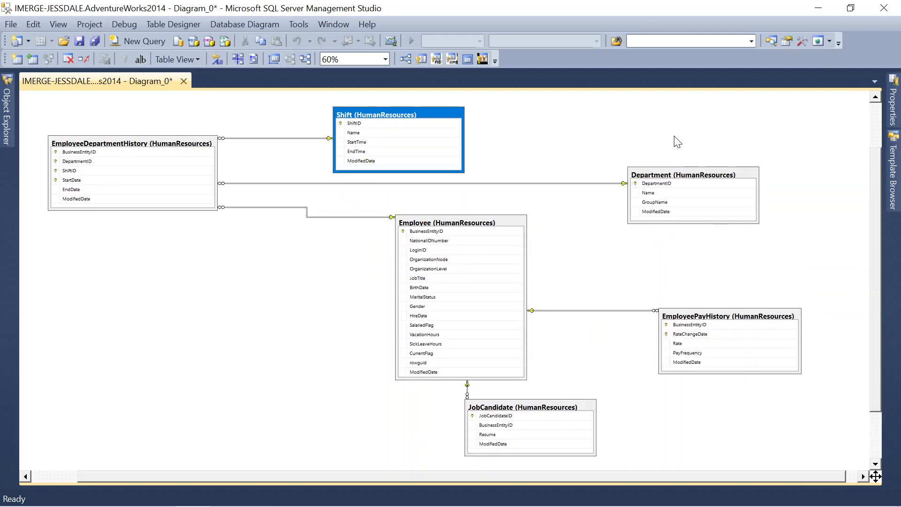
pyautogui.click(481, 229)
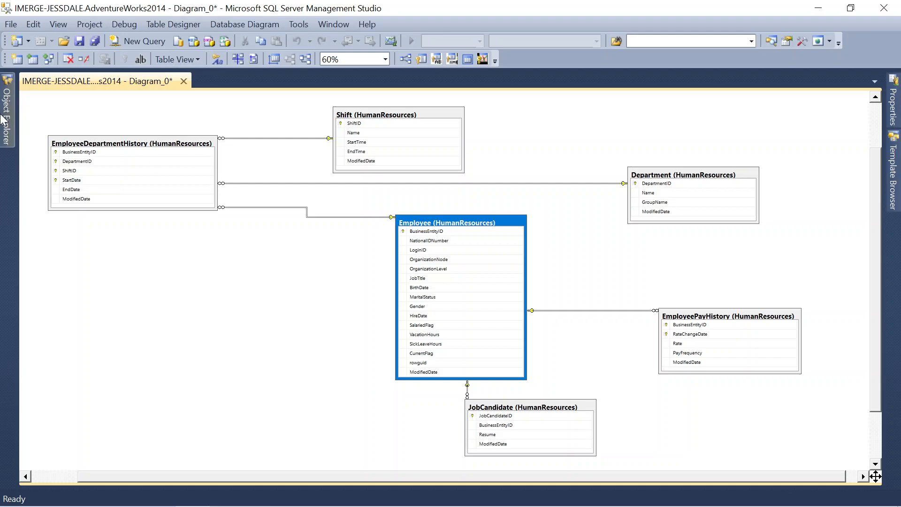
# Open the backup settings for the AdventureWorks2014 database and maximize them
pyautogui.moveTo(10, 115)
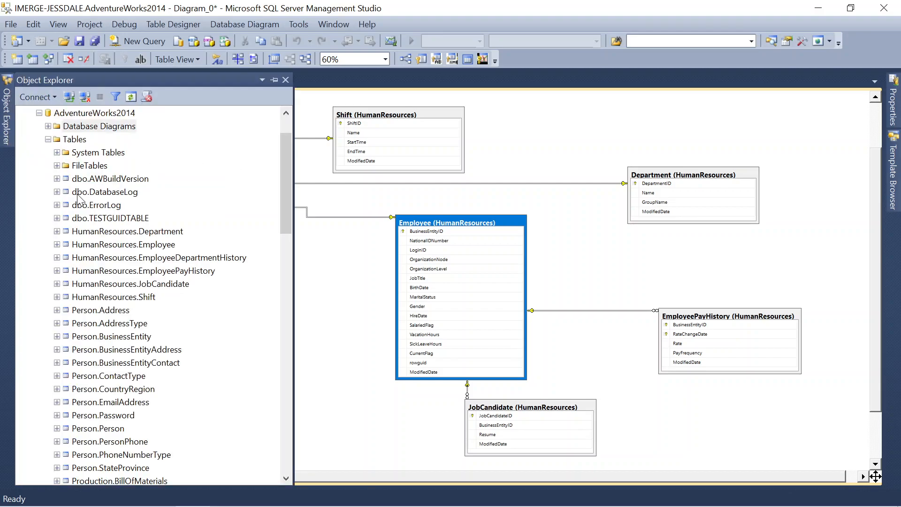
pyautogui.rightClick(84, 113)
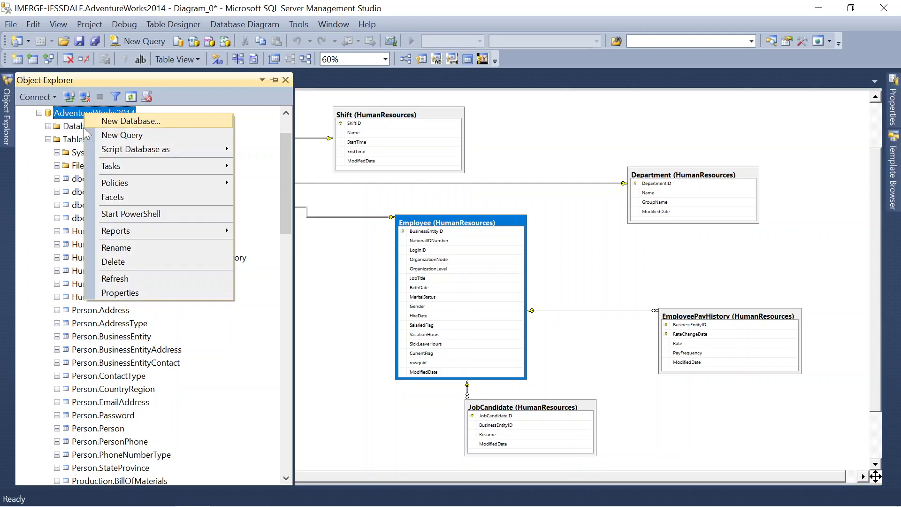
pyautogui.scroll(1, 83, 138)
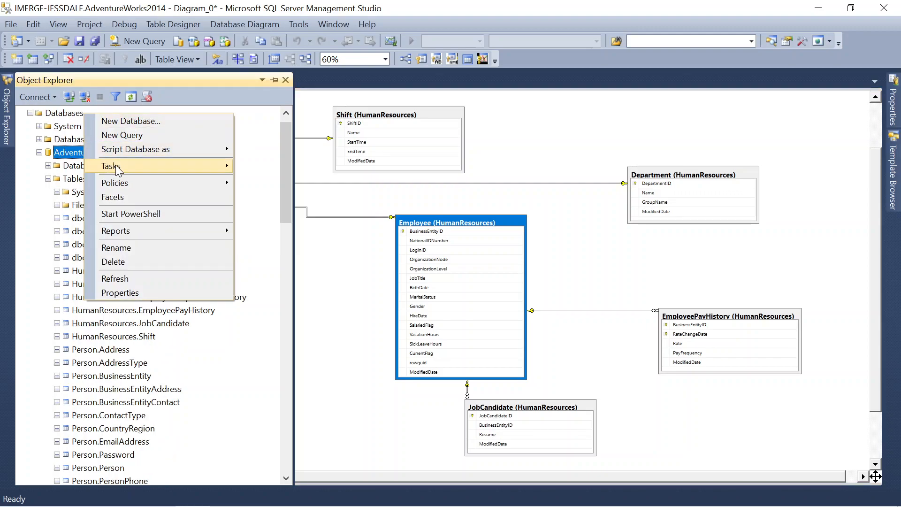
pyautogui.moveTo(115, 168)
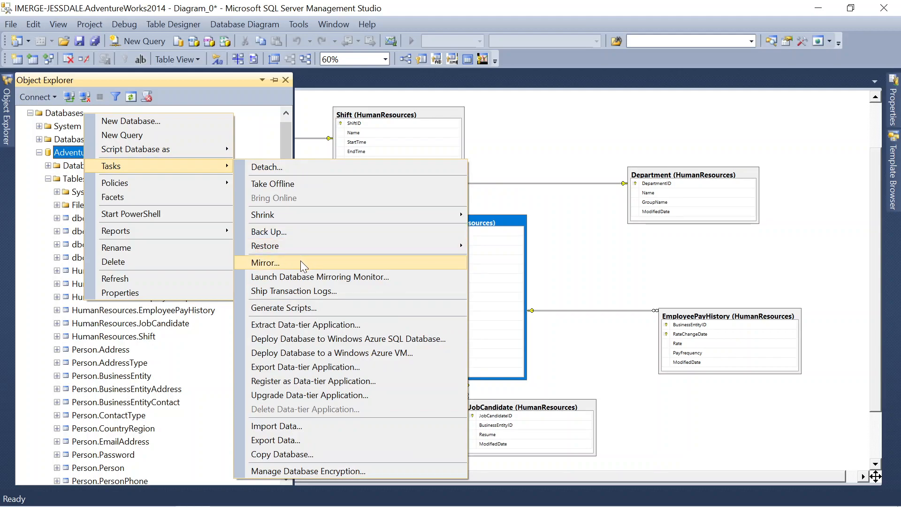
pyautogui.click(309, 233)
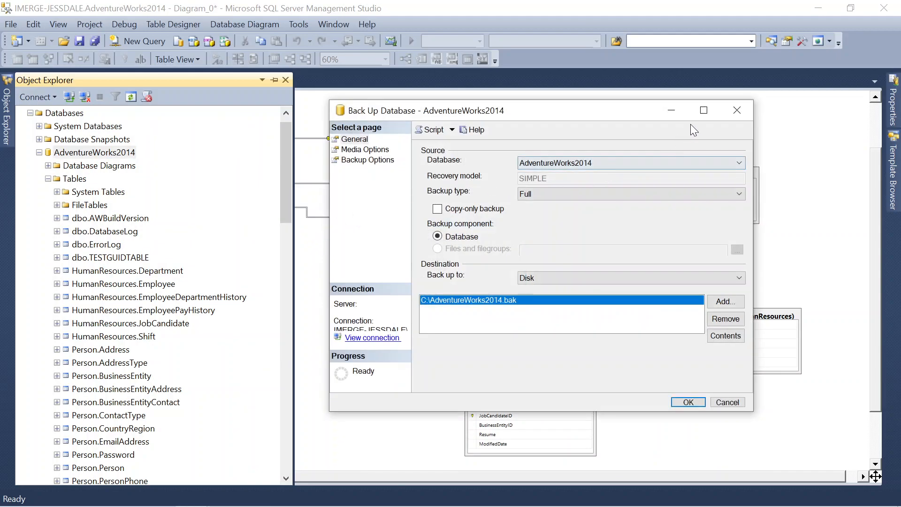
pyautogui.click(704, 110)
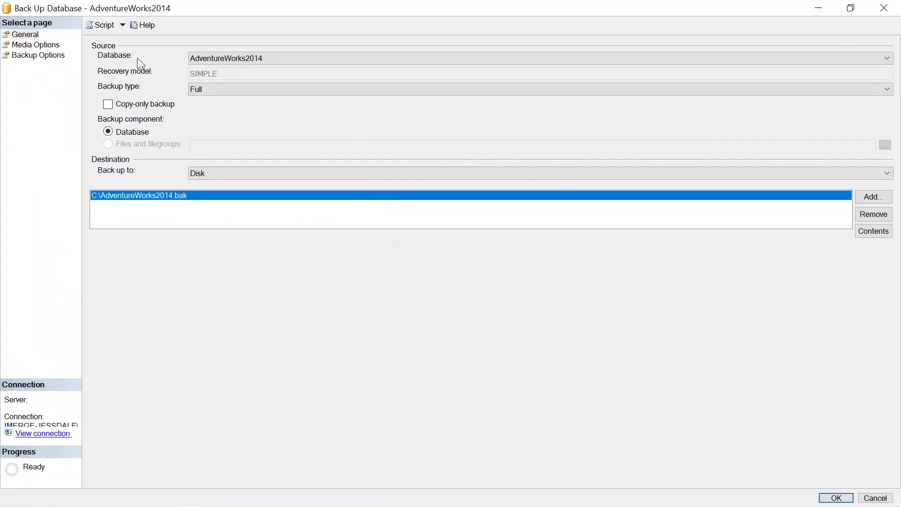
# Review the available source databases and backup types, keeping AdventureWorks2014 and Full
pyautogui.click(889, 58)
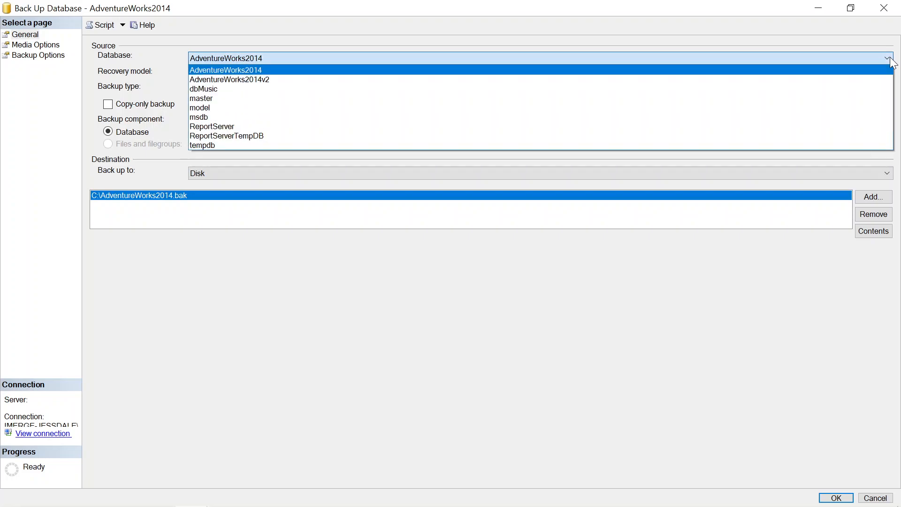
pyautogui.click(890, 59)
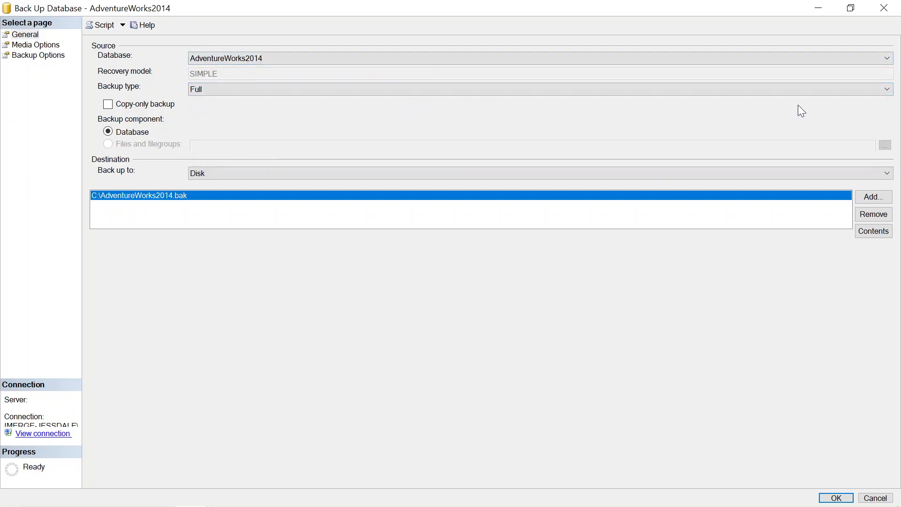
pyautogui.click(885, 90)
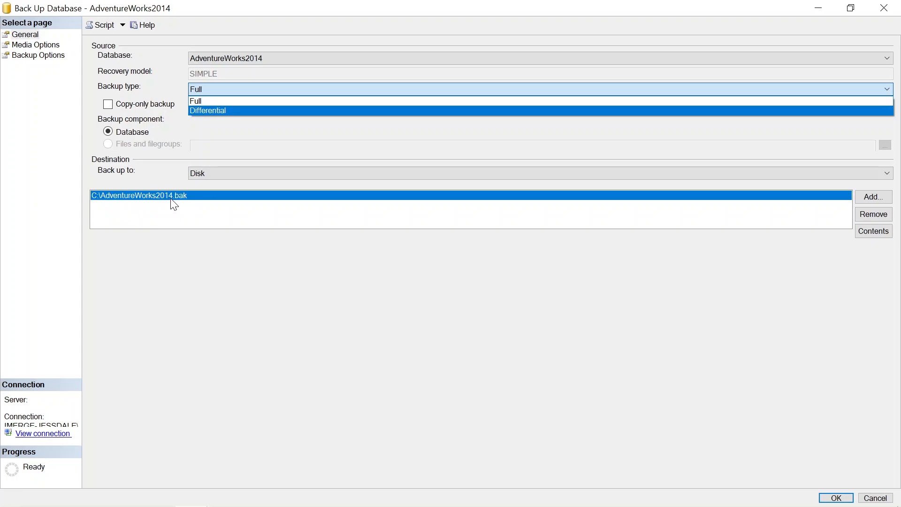
pyautogui.click(55, 49)
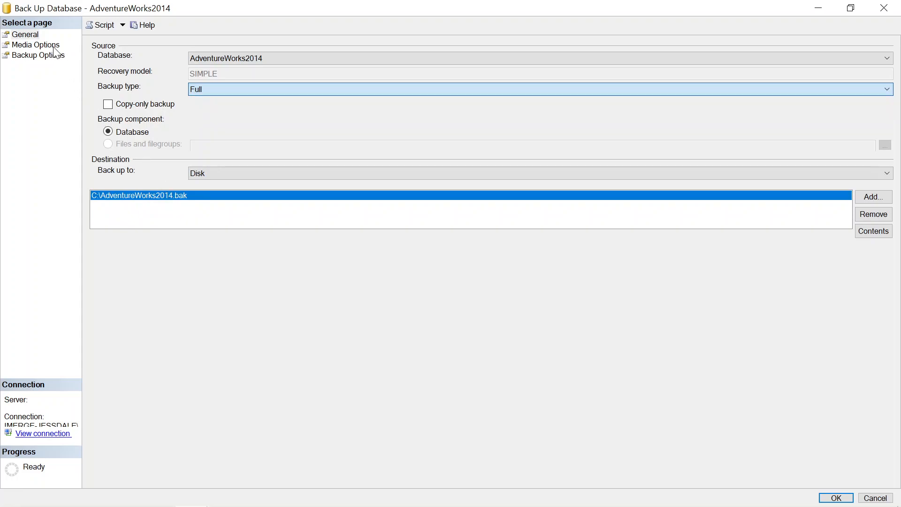
# Enable verification of the backup when finished, review the backup set options, and cancel the backup
pyautogui.click(38, 45)
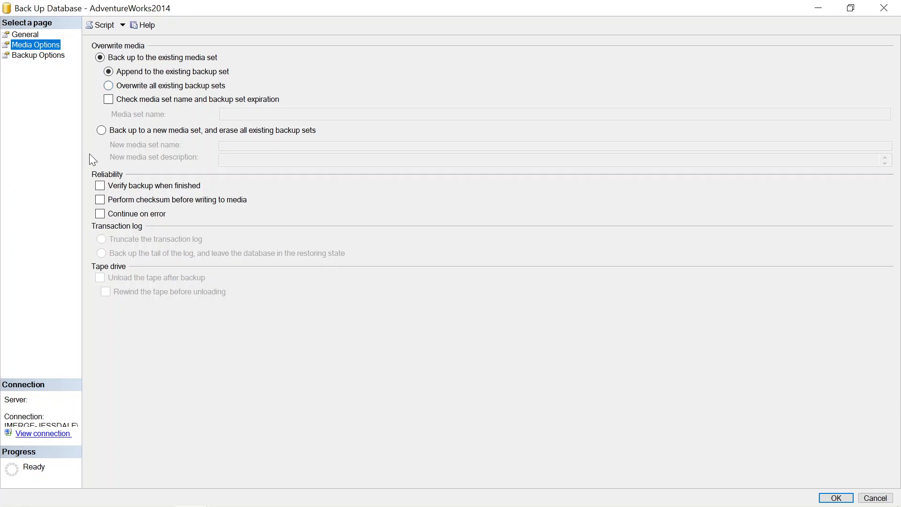
pyautogui.click(100, 186)
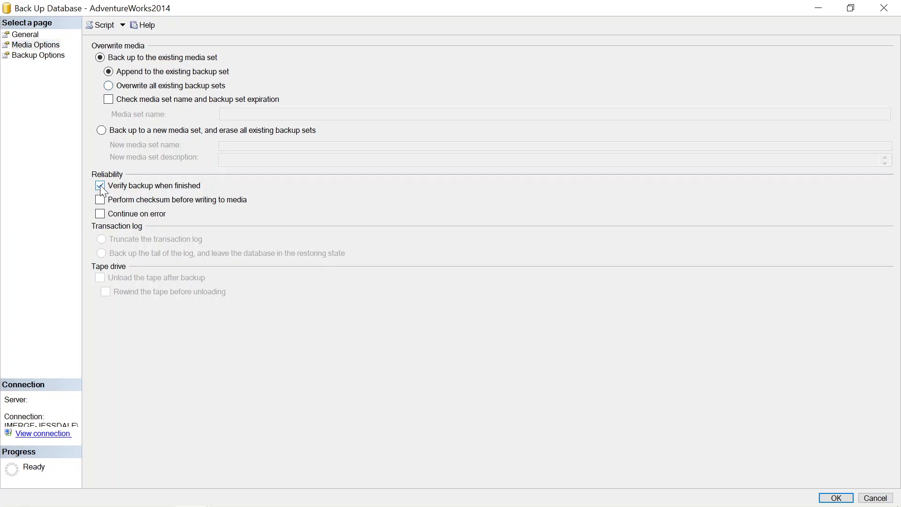
pyautogui.click(57, 59)
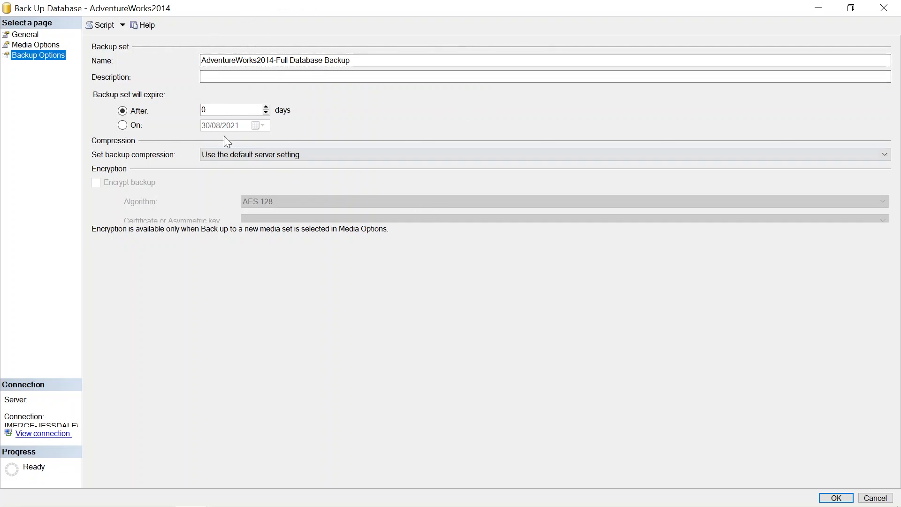
pyautogui.click(25, 34)
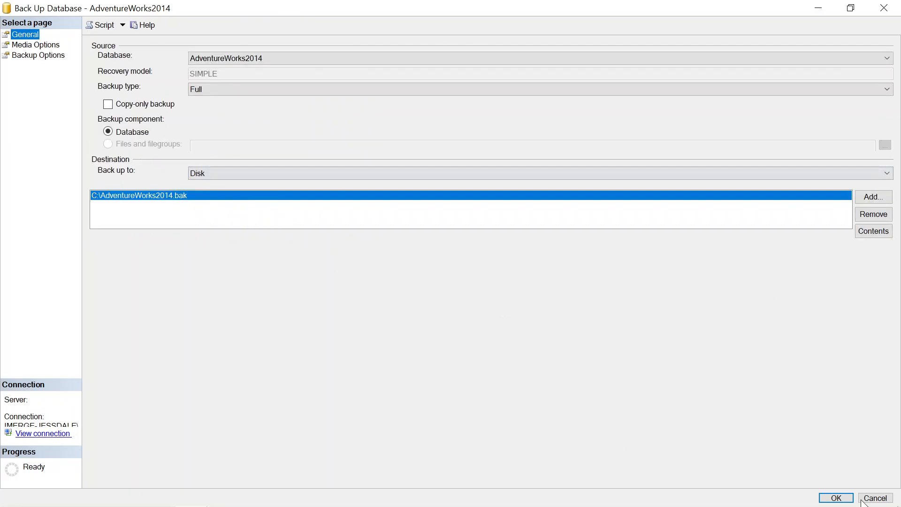
pyautogui.click(875, 497)
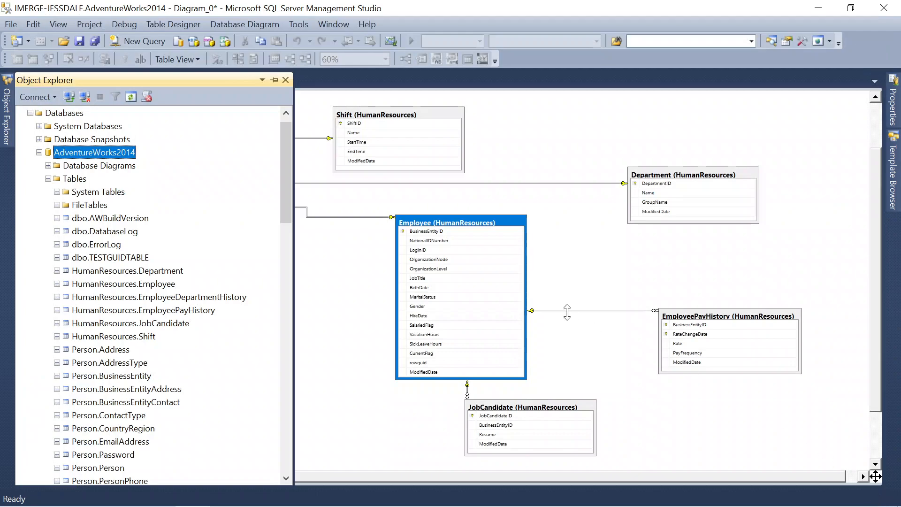
# Switch to File Explorer and open Local Disk (C:) to check the backup location
pyautogui.moveTo(265, 506)
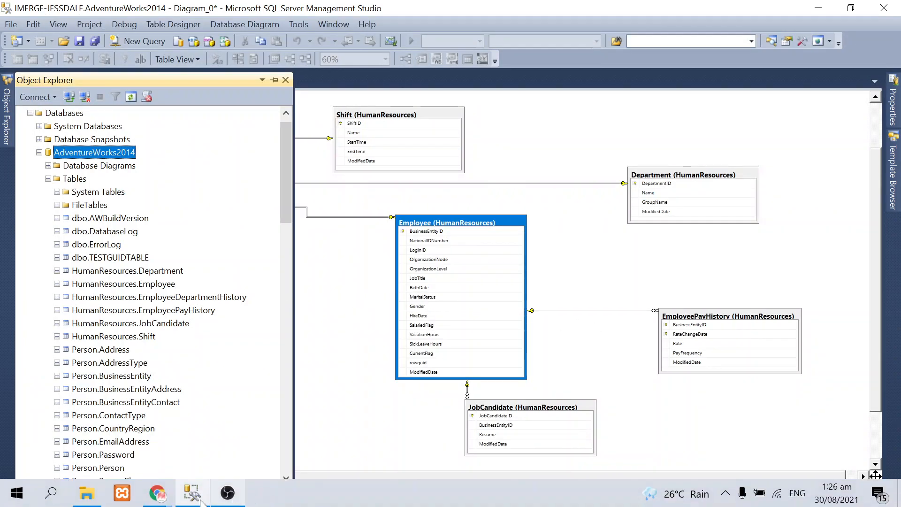
pyautogui.click(86, 493)
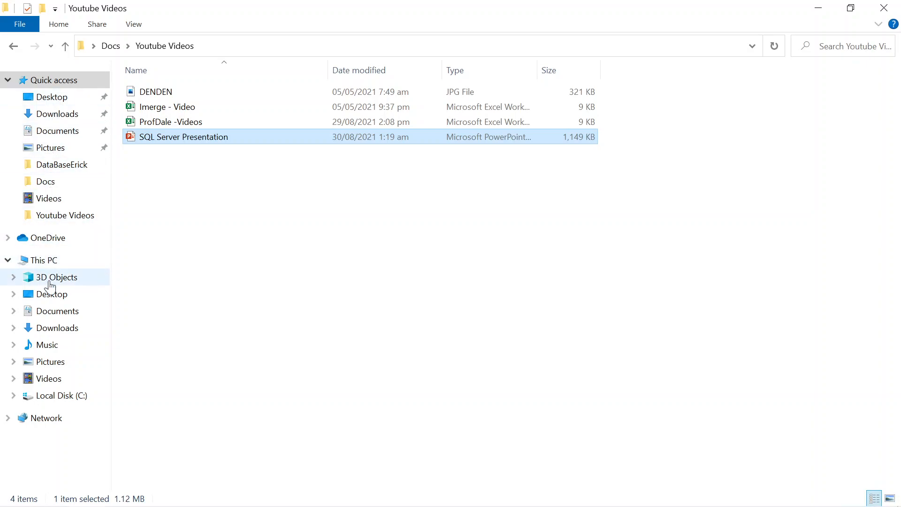
pyautogui.click(50, 264)
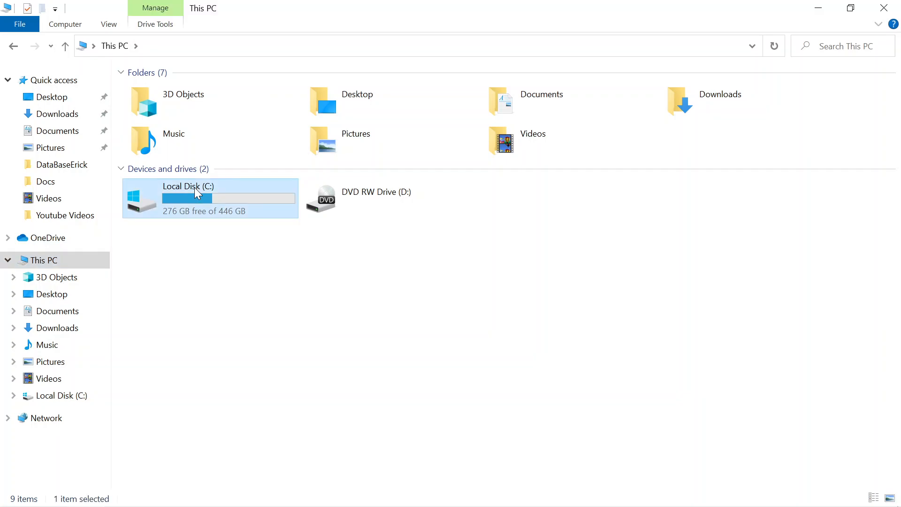
pyautogui.doubleClick(195, 192)
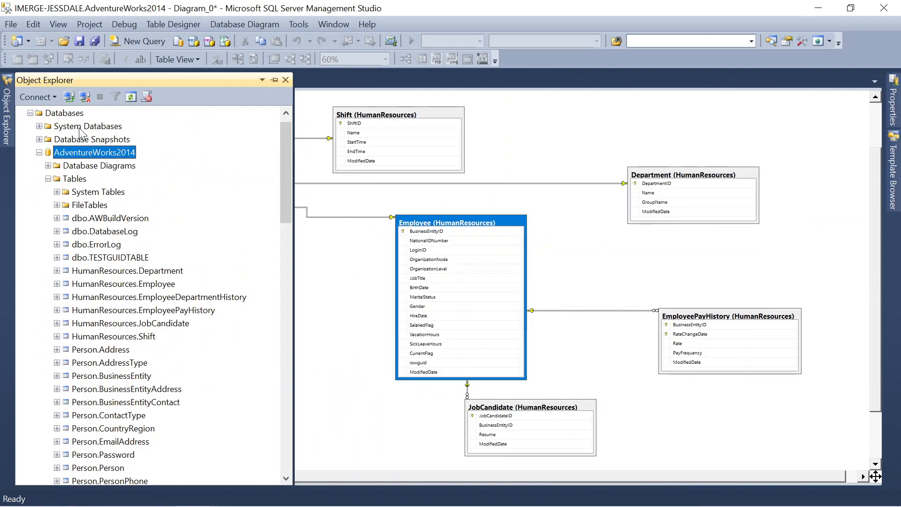
# Start a database restore with a device as its source
pyautogui.rightClick(65, 115)
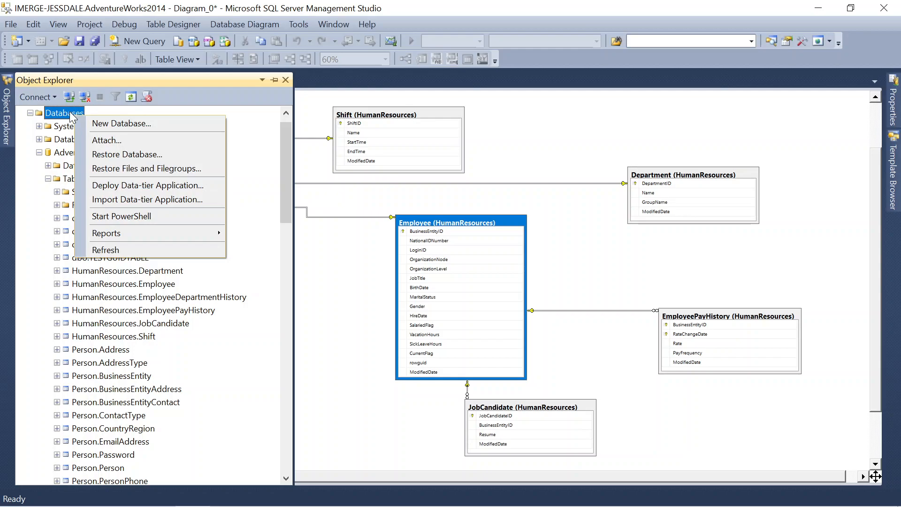
pyautogui.click(87, 156)
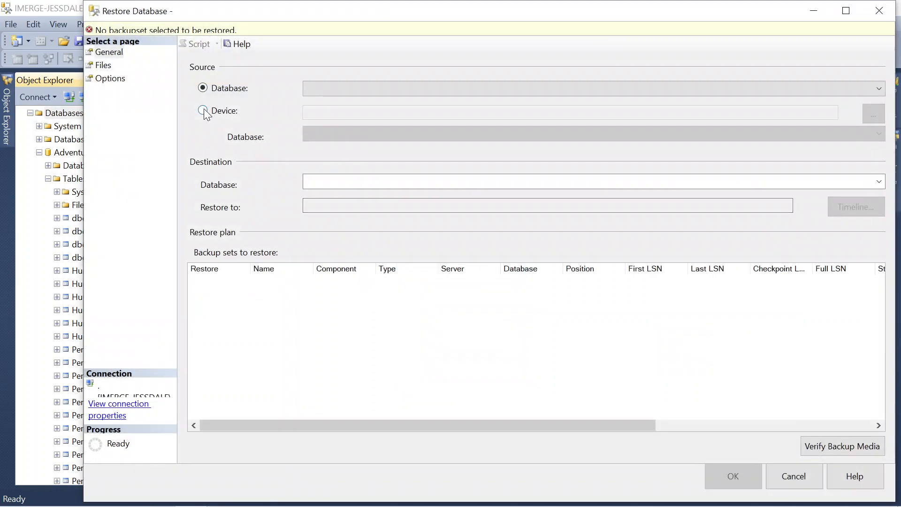
pyautogui.click(203, 111)
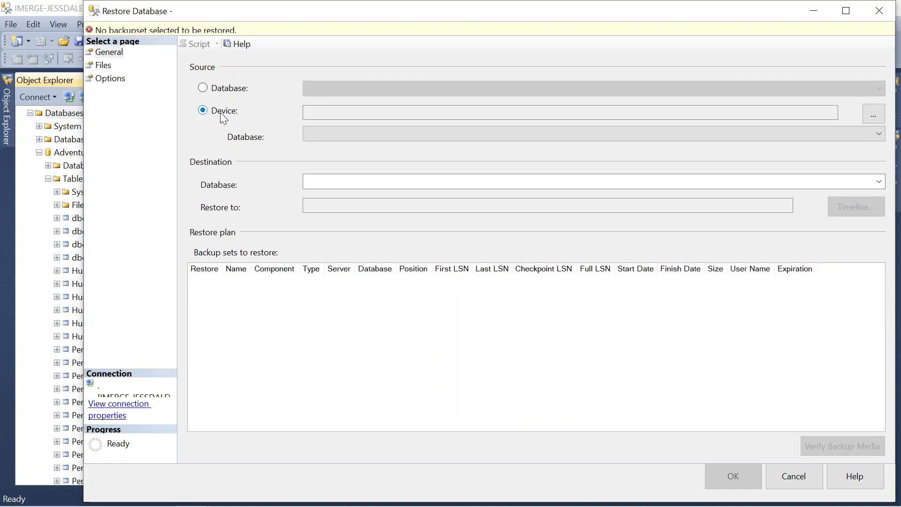
# Add C:\AdventureWorks2014.bak as the backup media for the restore
pyautogui.click(874, 117)
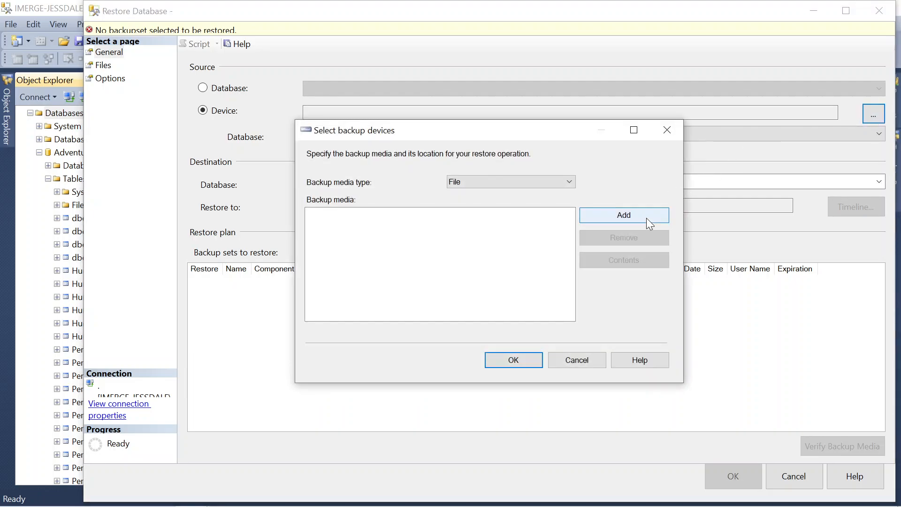
pyautogui.click(646, 217)
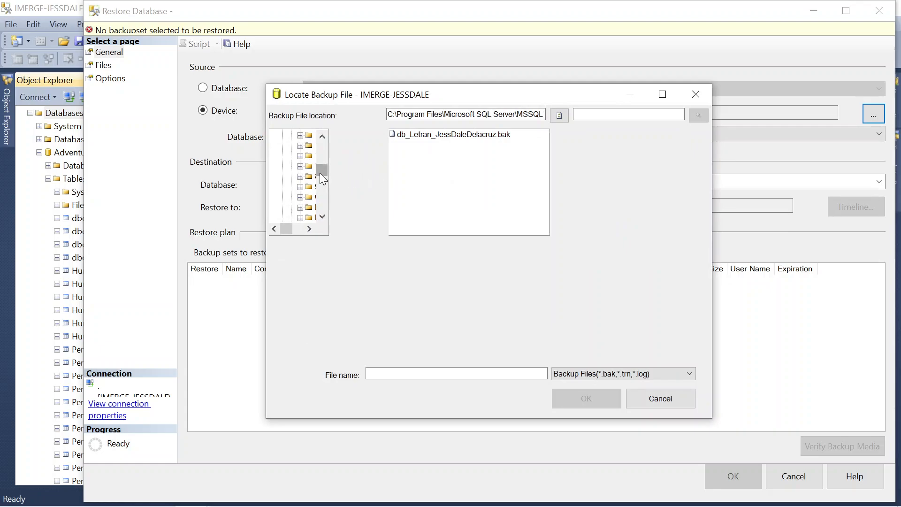
pyautogui.click(663, 94)
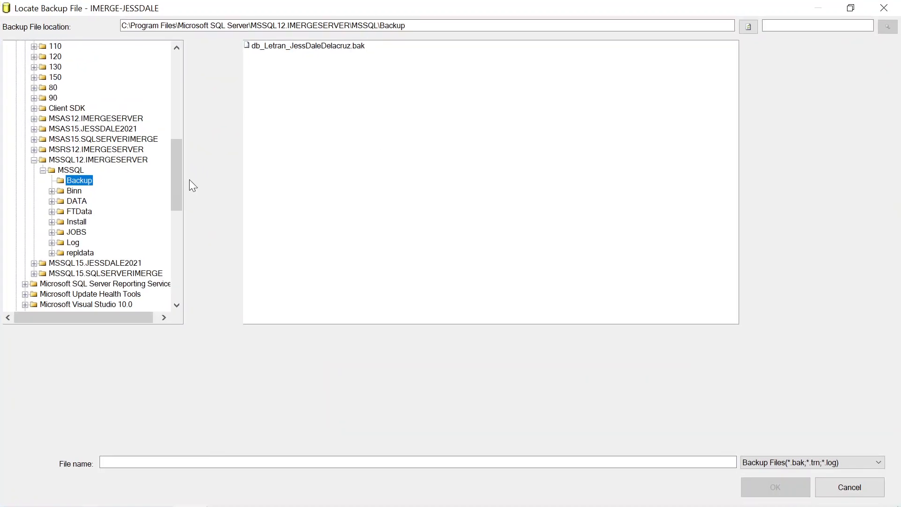
pyautogui.moveTo(174, 157); pyautogui.dragTo(171, 48)
pyautogui.click(26, 46)
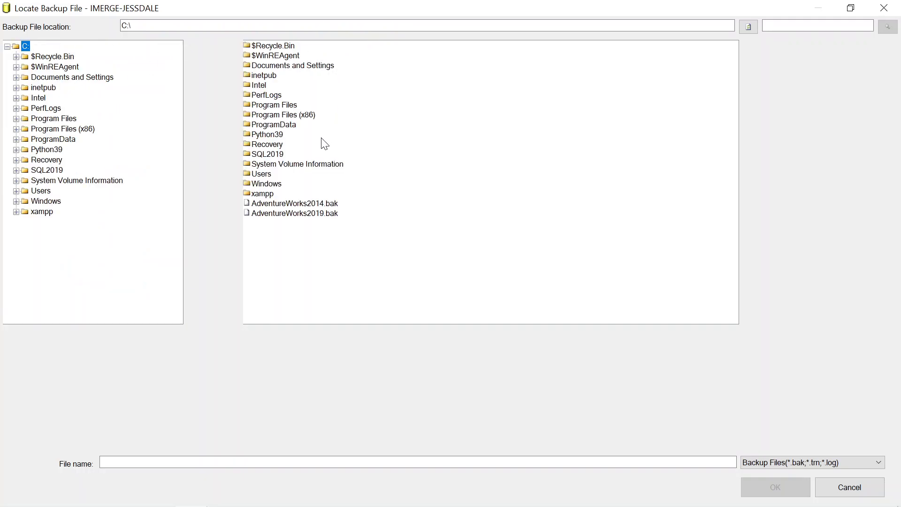
pyautogui.click(305, 203)
pyautogui.click(763, 484)
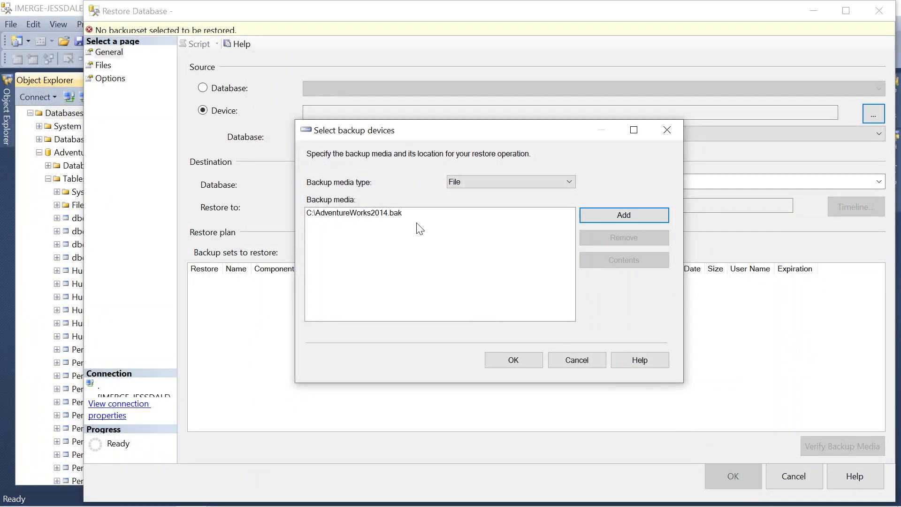
pyautogui.click(519, 363)
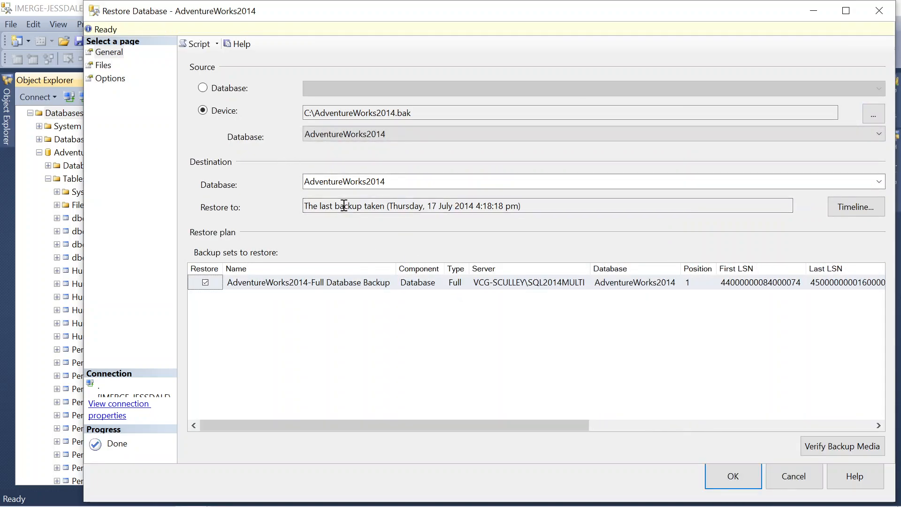
# Set the restore's destination database name to AdventureWorks2014v3
pyautogui.click(398, 181)
pyautogui.write('v2')
pyautogui.press('BackSpace')
pyautogui.write('3')
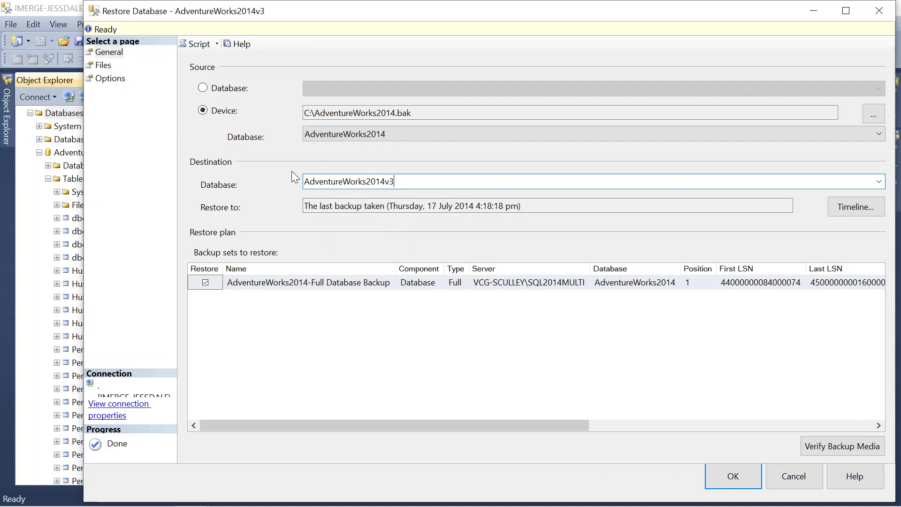
# Review the restore file locations, enable prompting before restoring each backup, and return to the general restore settings
pyautogui.click(103, 66)
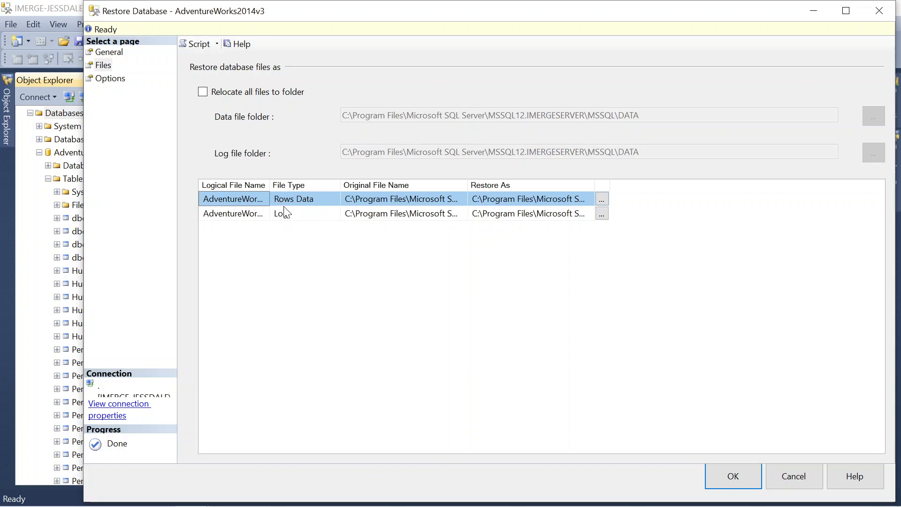
pyautogui.click(123, 79)
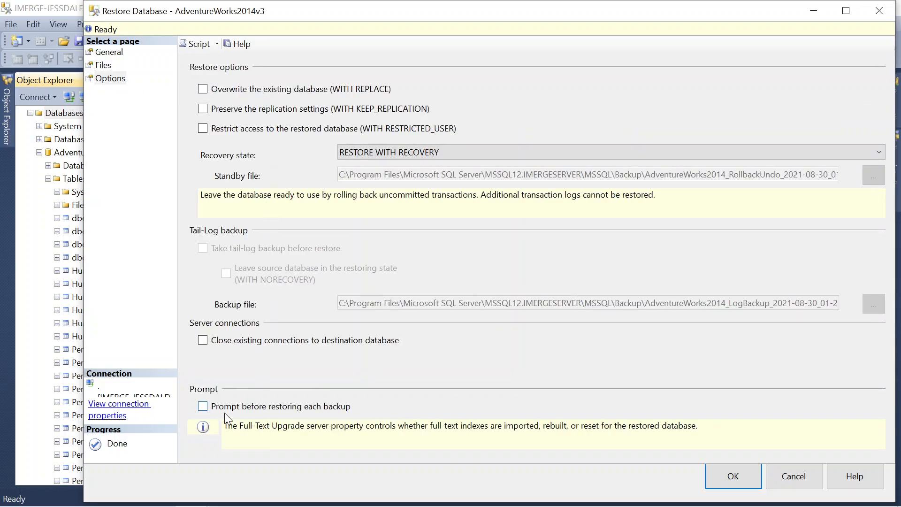
pyautogui.click(202, 406)
pyautogui.click(109, 52)
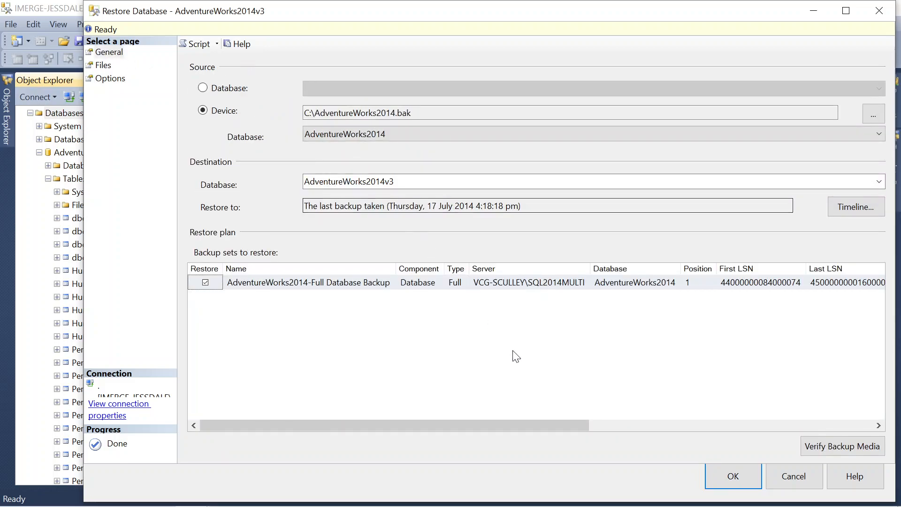
# Run the restore and select the restored AdventureWorks2014v3 database in the object tree
pyautogui.click(718, 471)
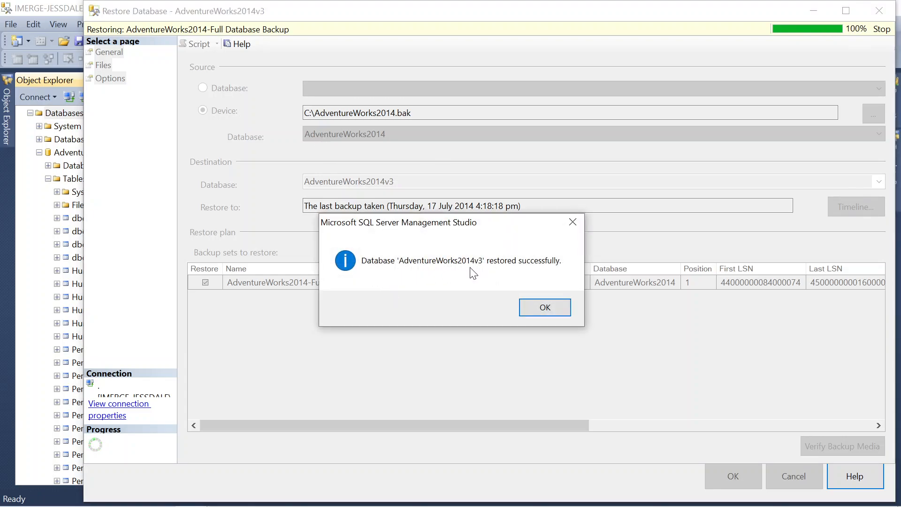
pyautogui.click(545, 306)
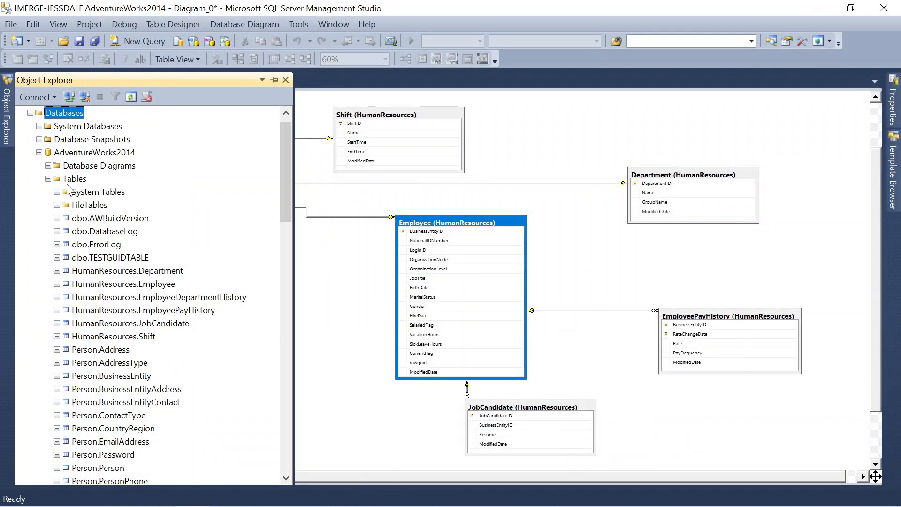
pyautogui.click(48, 178)
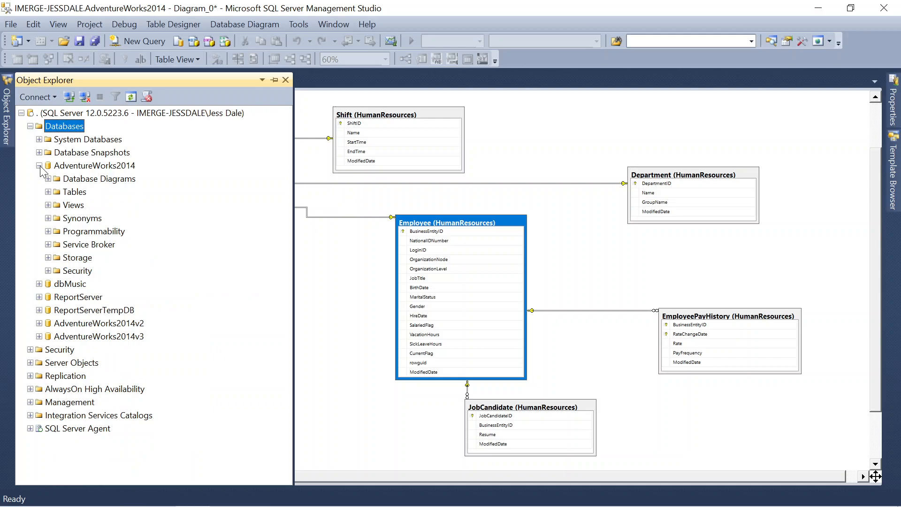
pyautogui.click(39, 166)
pyautogui.click(89, 231)
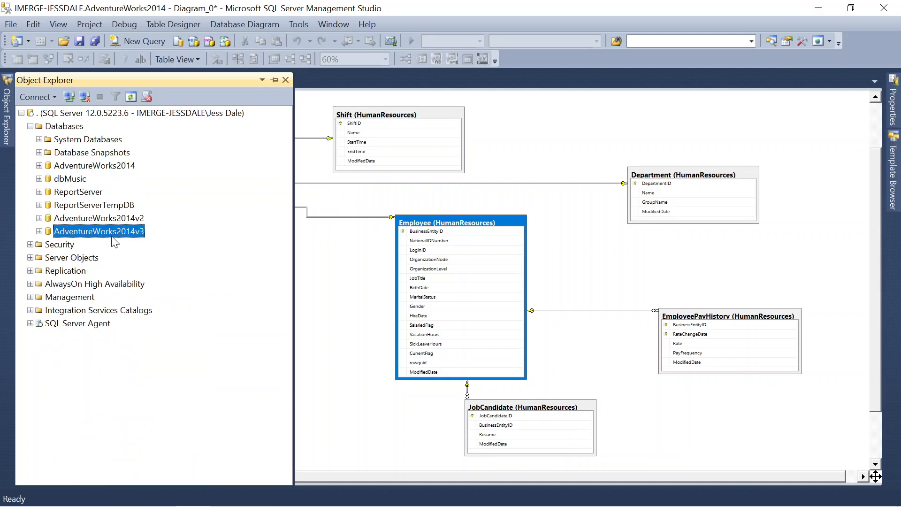
# Examine the list of tables in the AdventureWorks2014v3 database and collapse its node again
pyautogui.click(39, 231)
pyautogui.click(48, 257)
pyautogui.scroll(-1, 90, 284)
pyautogui.scroll(-9, 90, 284)
pyautogui.scroll(11, 91, 285)
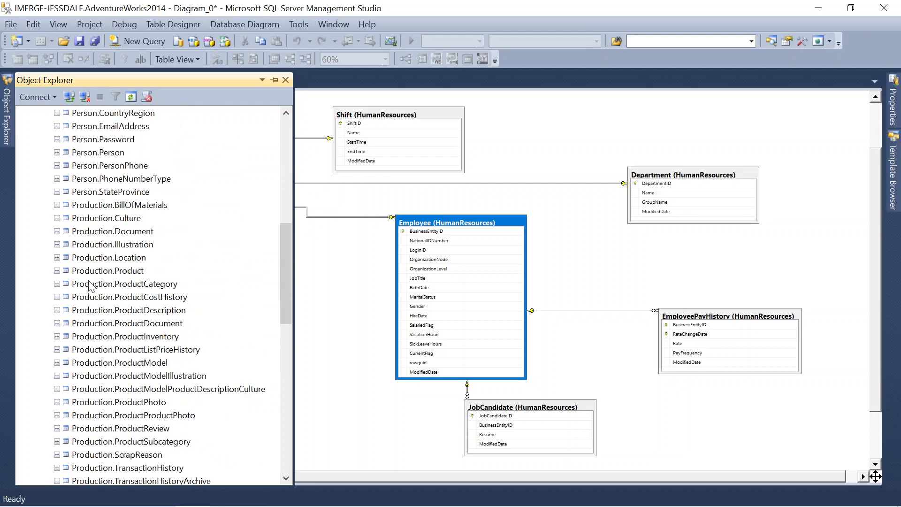
pyautogui.scroll(3, 92, 284)
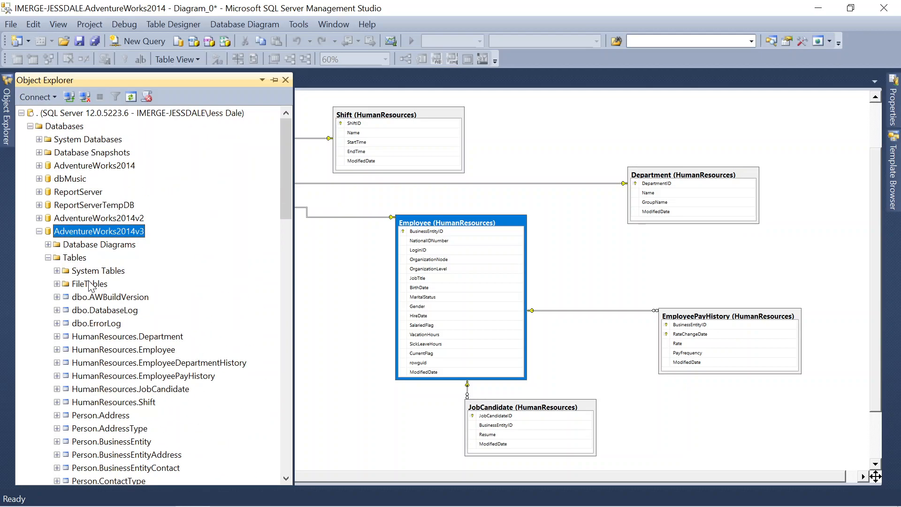
pyautogui.click(39, 231)
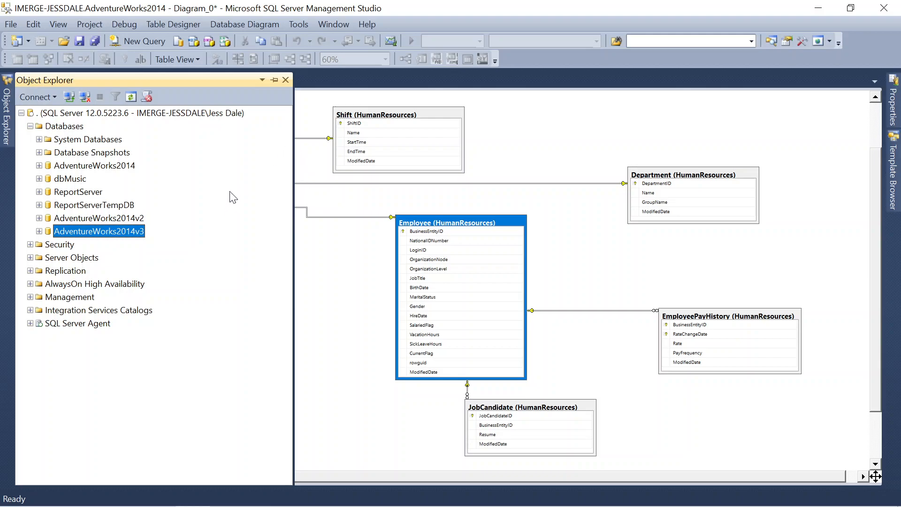
# Pin the Object Explorer open and start the Generate Scripts task for AdventureWorks2014v3
pyautogui.click(272, 82)
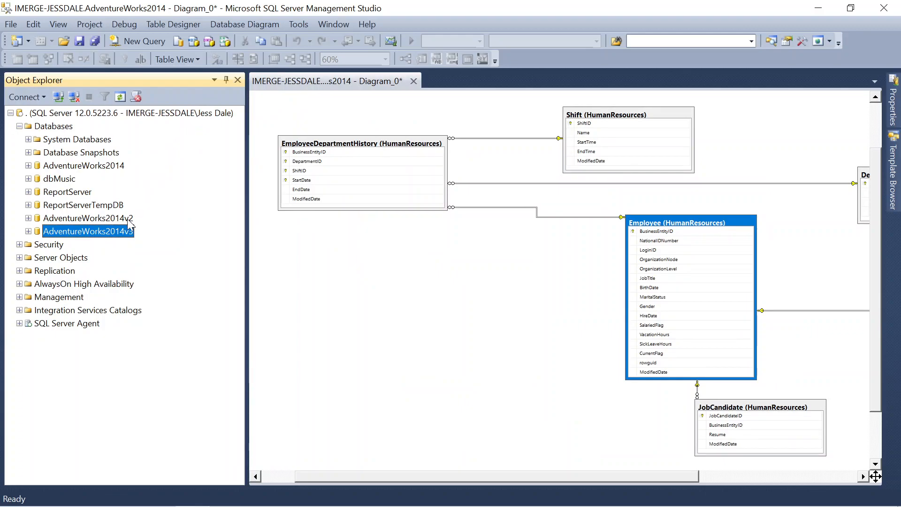
pyautogui.rightClick(92, 237)
pyautogui.moveTo(120, 287)
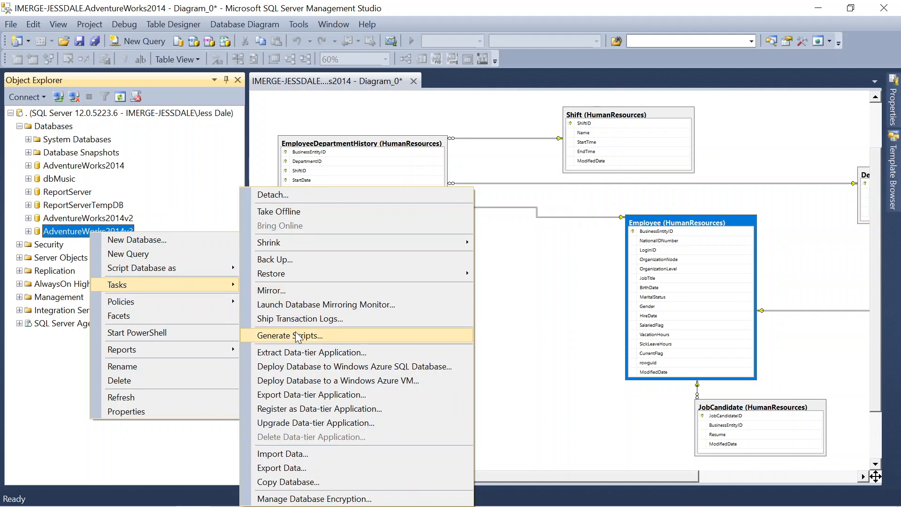
pyautogui.click(332, 336)
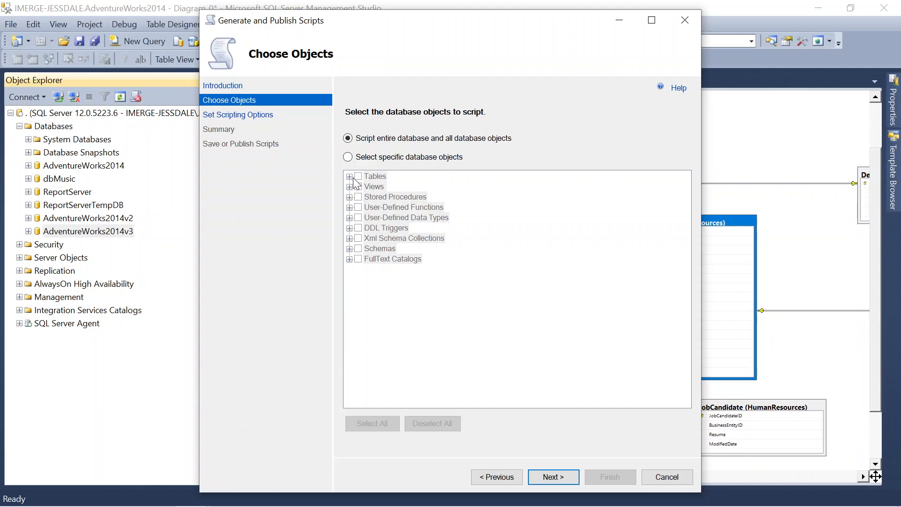
# Choose only the HumanResources tables Department, Employee, EmployeeDepartmentHistory, EmployeePayHistory and JobCandidate for scripting and proceed to the scripting options
pyautogui.click(347, 157)
pyautogui.click(349, 177)
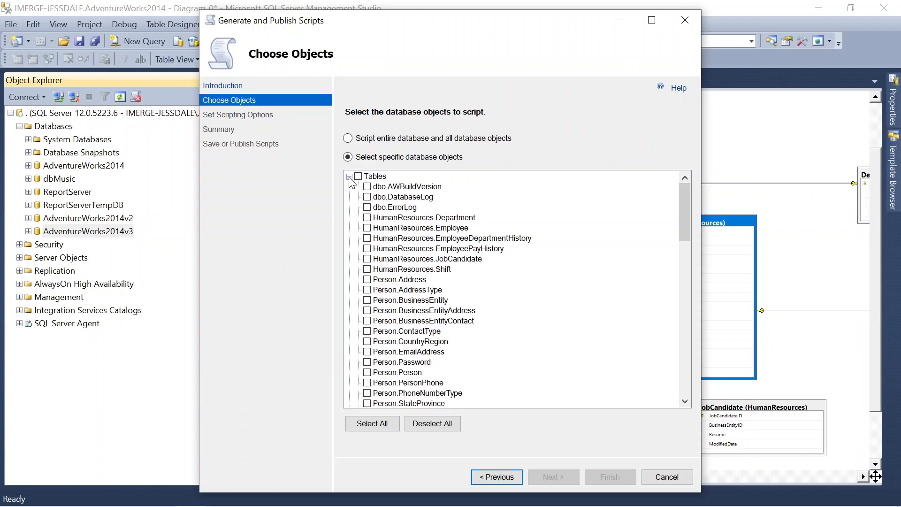
pyautogui.click(367, 217)
pyautogui.click(368, 228)
pyautogui.click(367, 238)
pyautogui.click(368, 249)
pyautogui.click(368, 259)
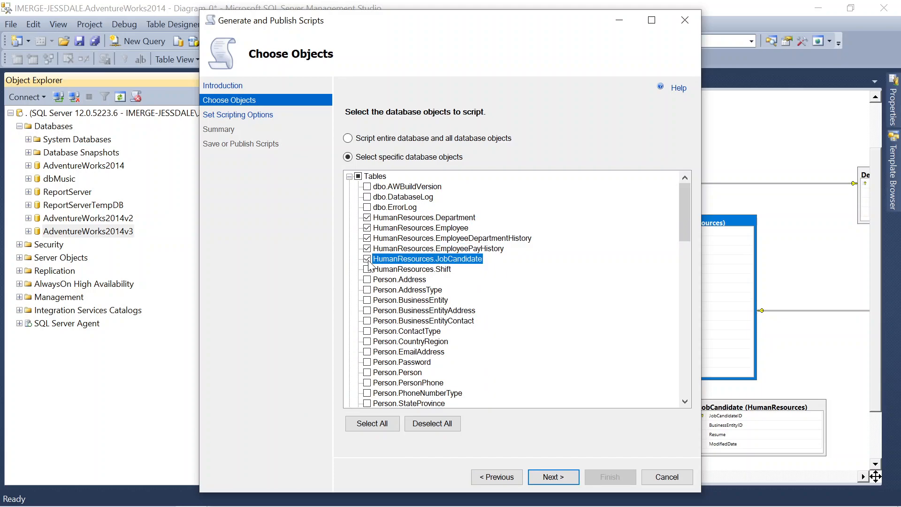
pyautogui.click(572, 477)
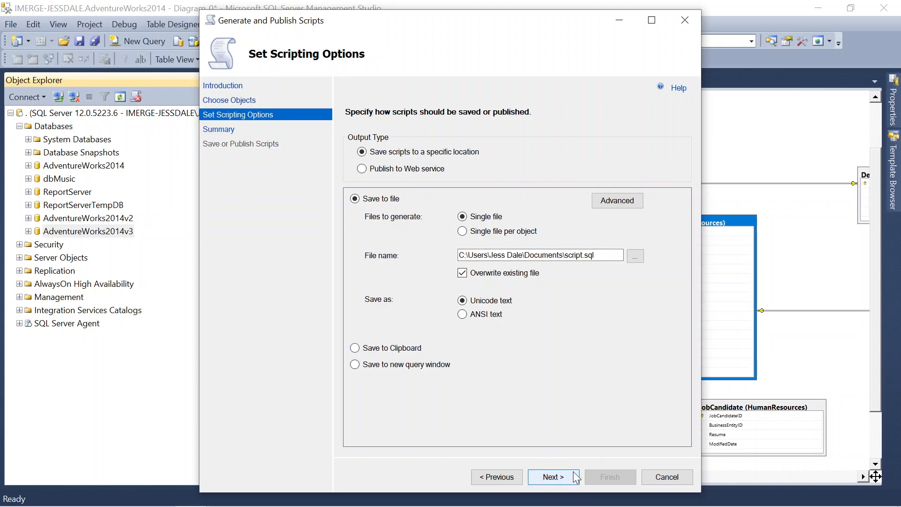
# Open the advanced scripting options and review the database engine type and the available target server versions
pyautogui.click(607, 201)
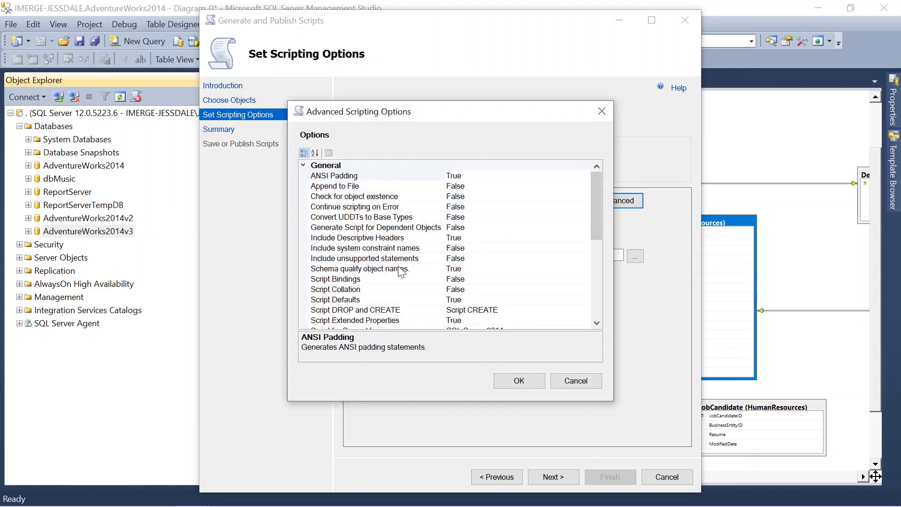
pyautogui.scroll(-3, 400, 271)
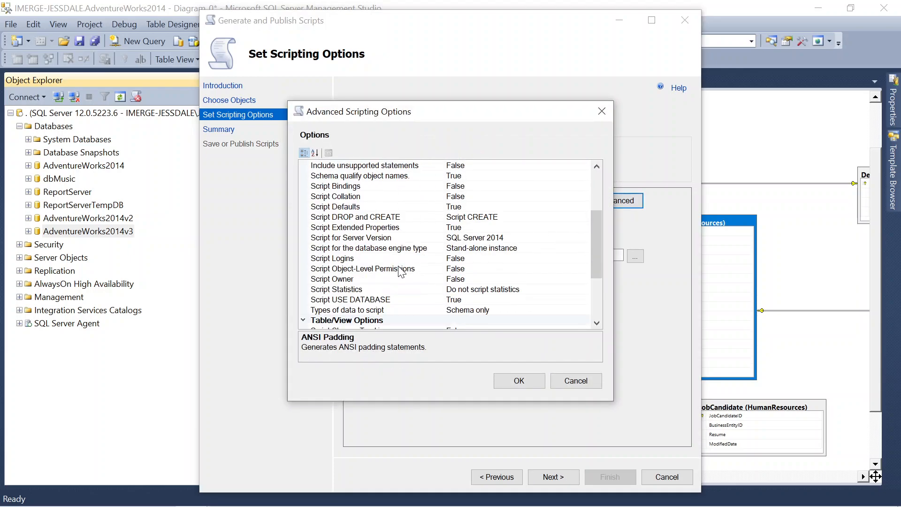
pyautogui.click(369, 239)
pyautogui.click(367, 250)
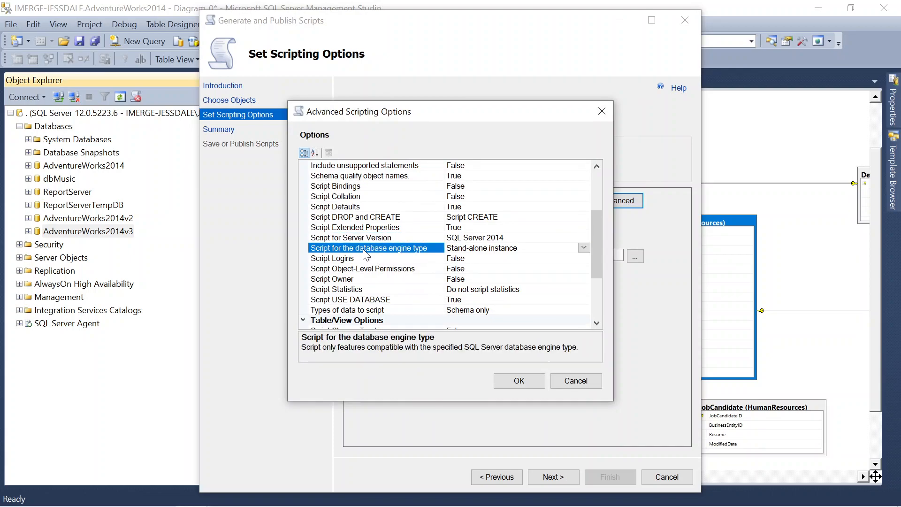
pyautogui.click(374, 238)
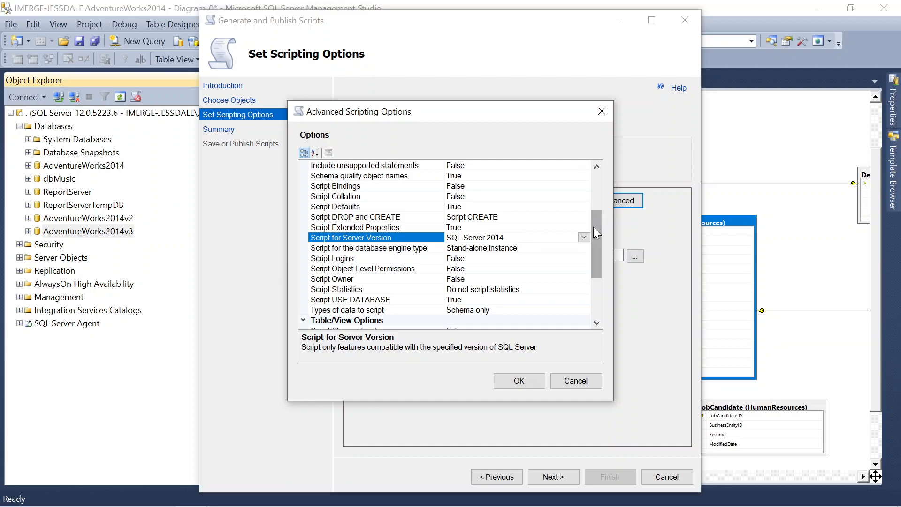
pyautogui.click(584, 238)
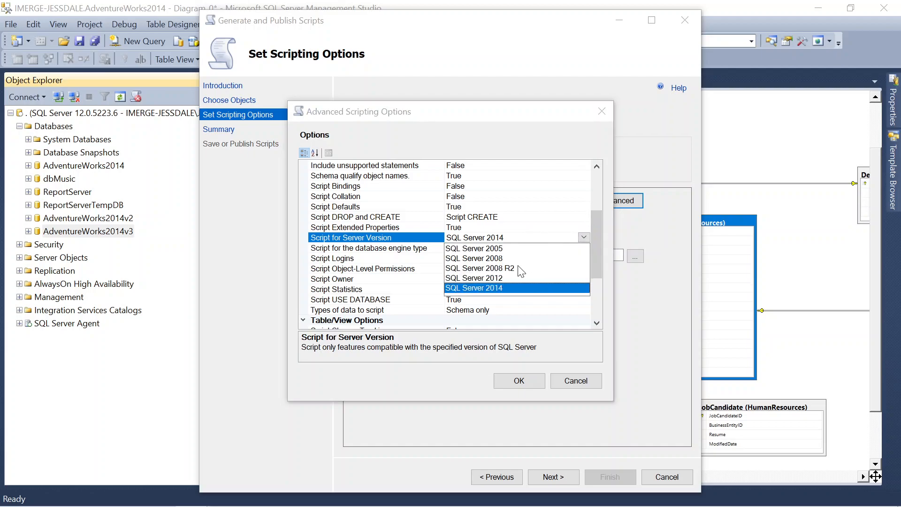
pyautogui.click(293, 230)
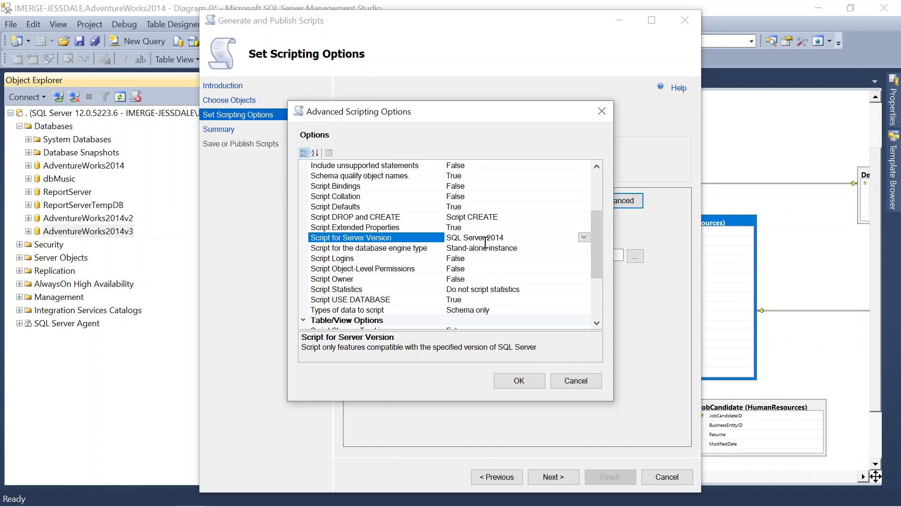
# Set the types of data to script to Data only and accept the advanced options
pyautogui.scroll(-2, 486, 243)
pyautogui.click(379, 249)
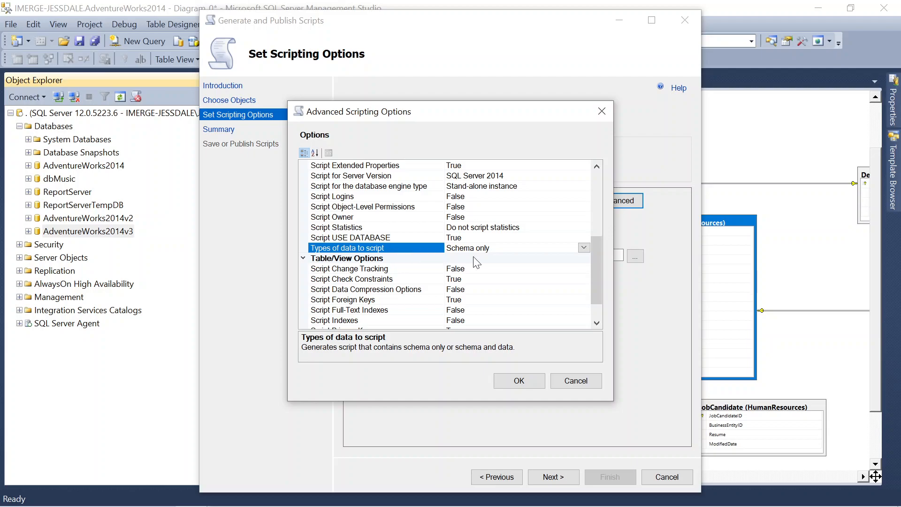
pyautogui.click(584, 248)
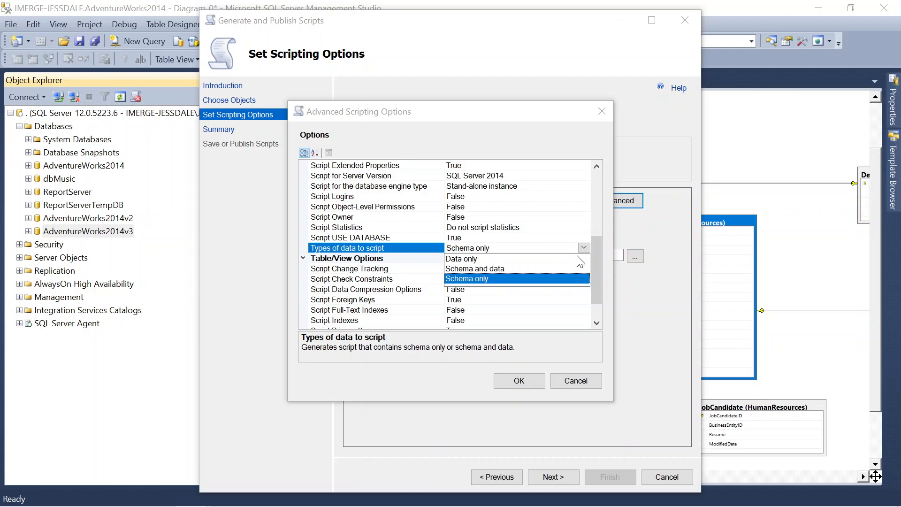
pyautogui.click(551, 258)
pyautogui.click(529, 382)
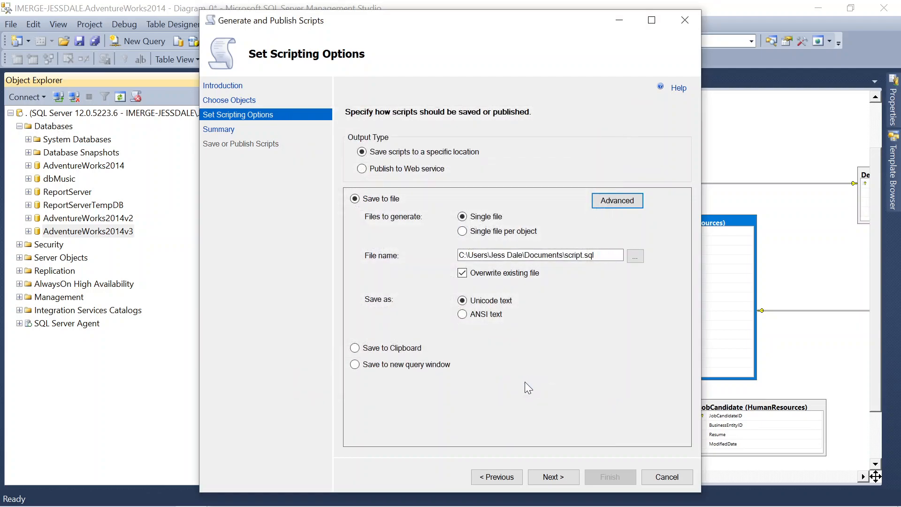
# Generate the scripts as a single file per object in the Documents folder and finish the wizard
pyautogui.click(463, 232)
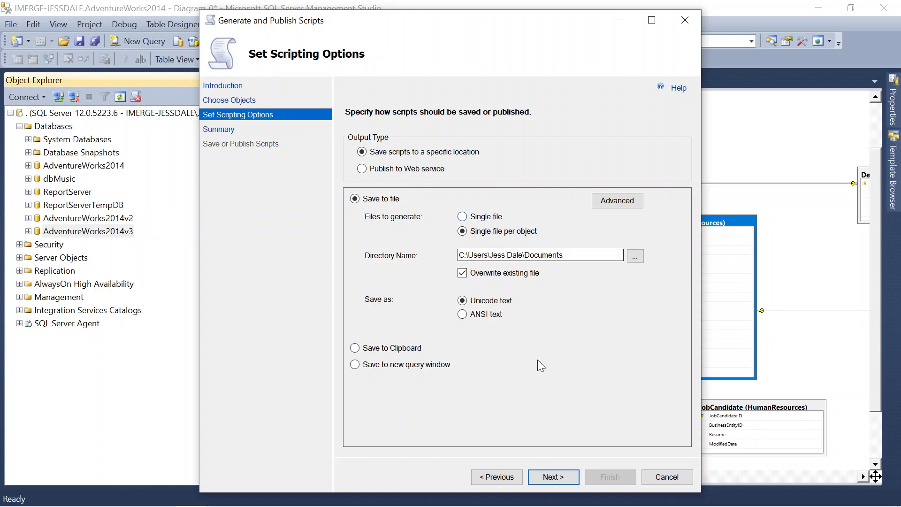
pyautogui.click(547, 477)
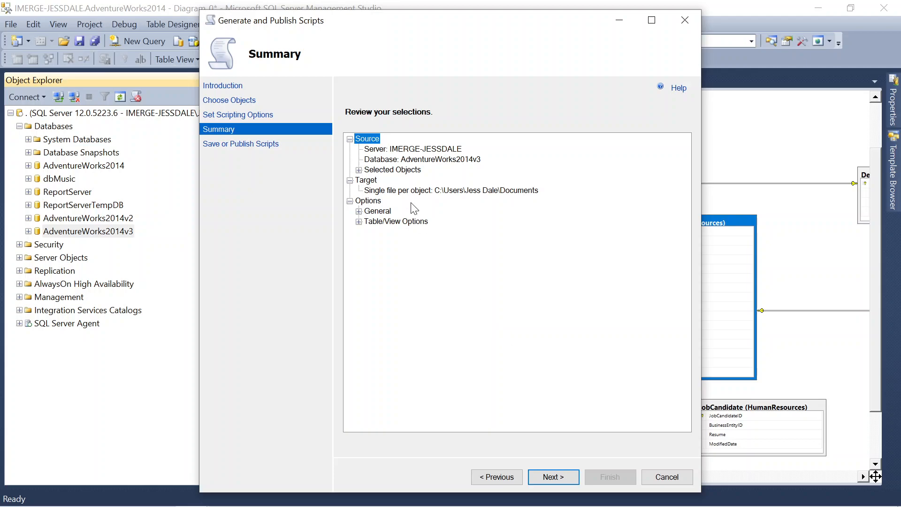
pyautogui.click(567, 476)
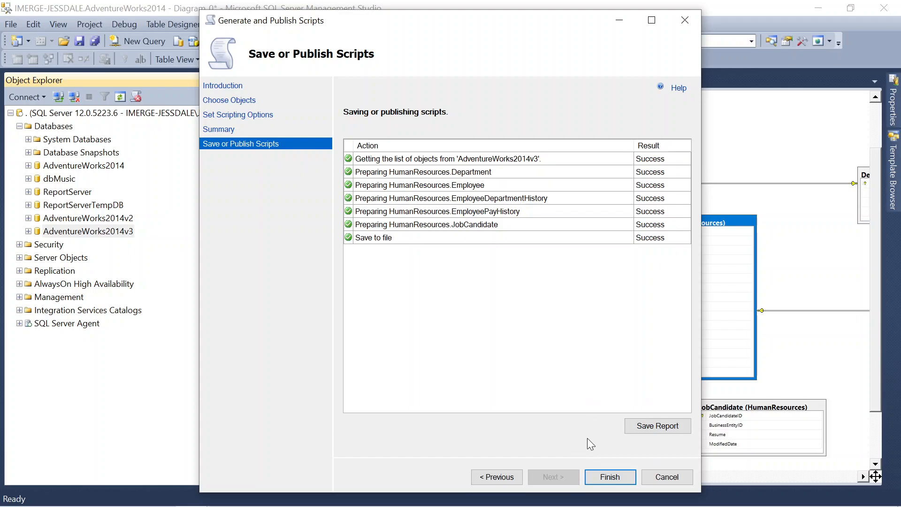
pyautogui.click(598, 480)
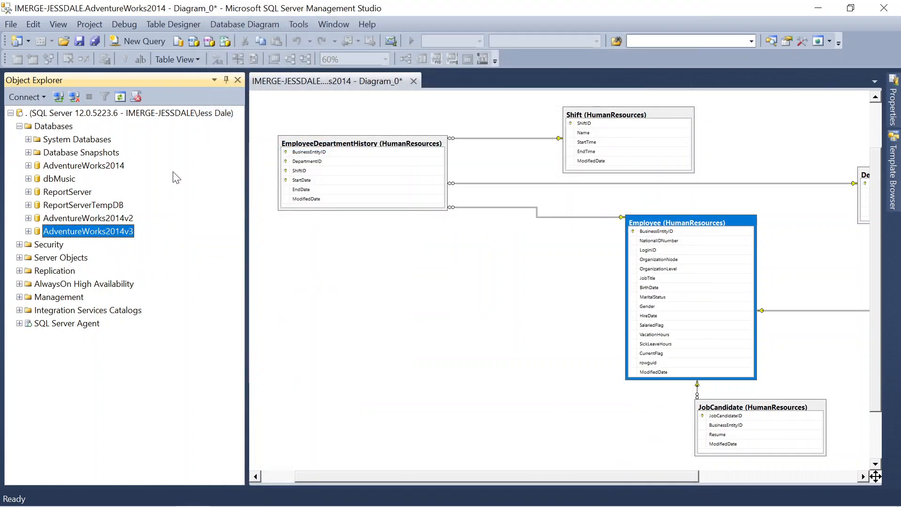
# Close the database diagram without saving its changes and open a blank query on AdventureWorks2014v3
pyautogui.click(146, 43)
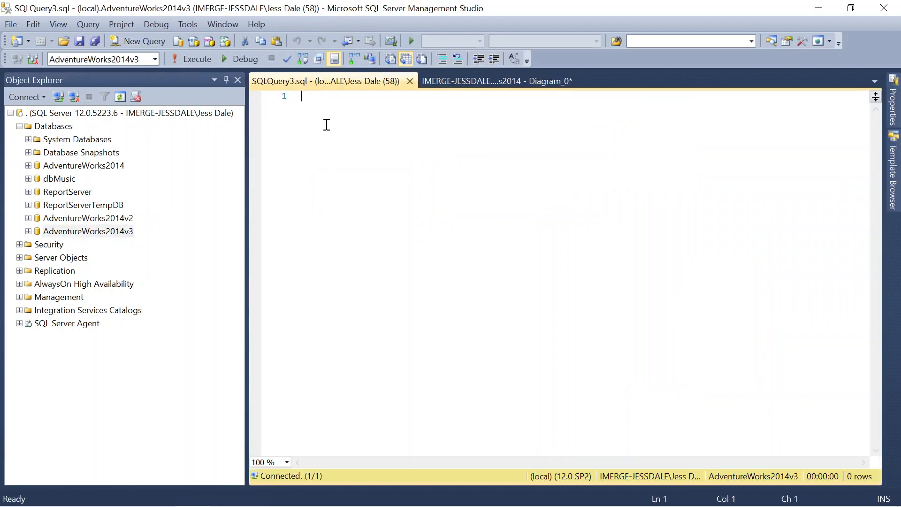
pyautogui.click(410, 82)
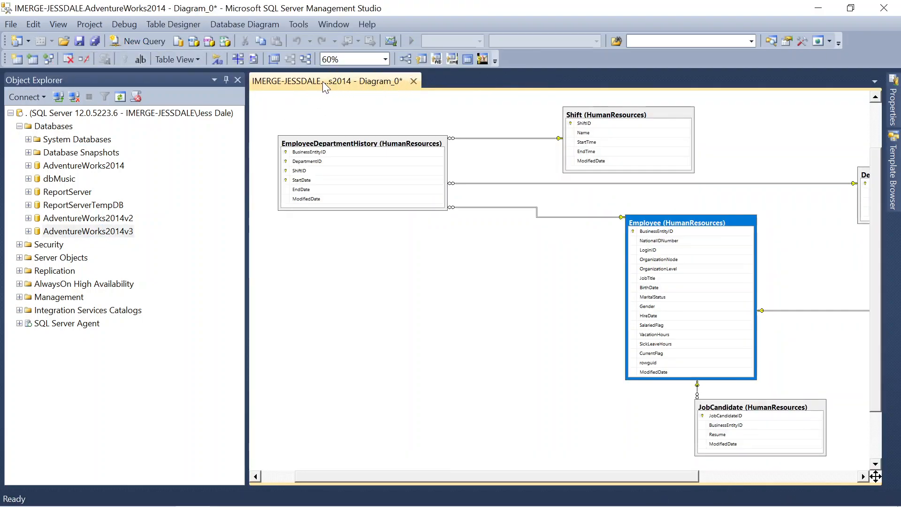
pyautogui.click(414, 81)
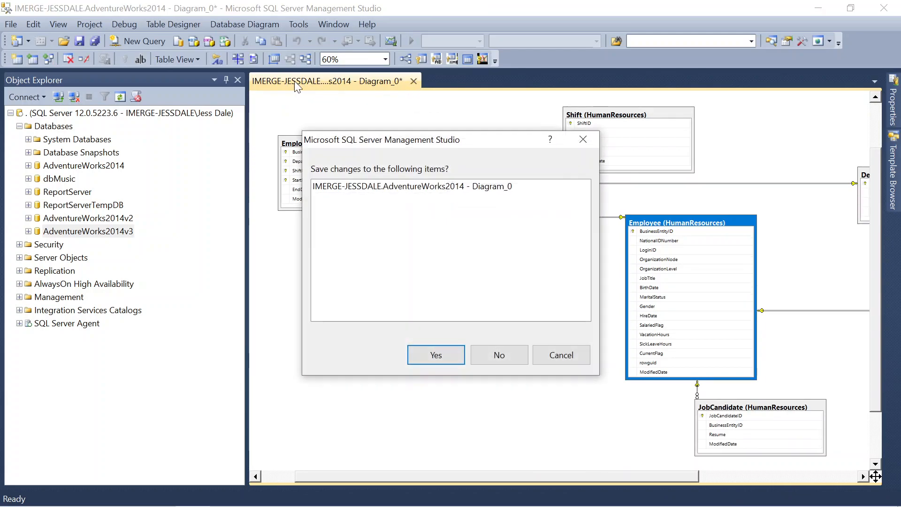
pyautogui.click(490, 355)
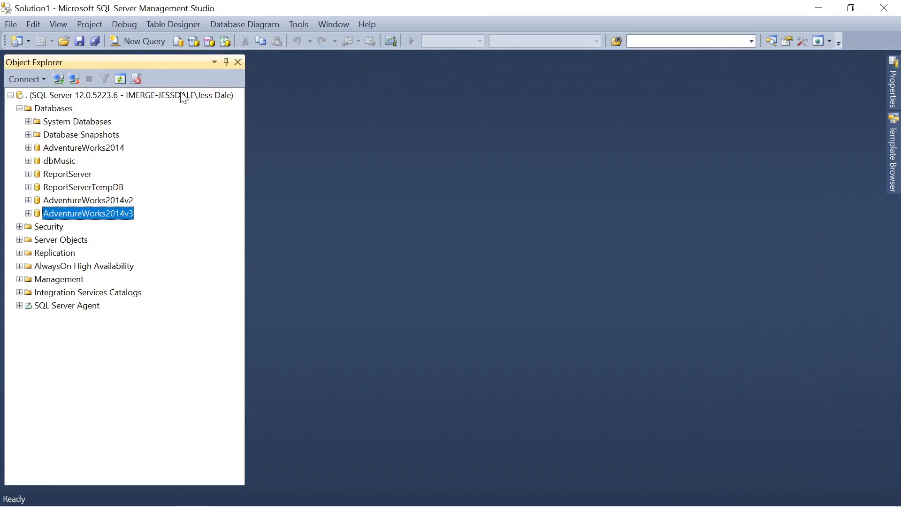
pyautogui.click(139, 41)
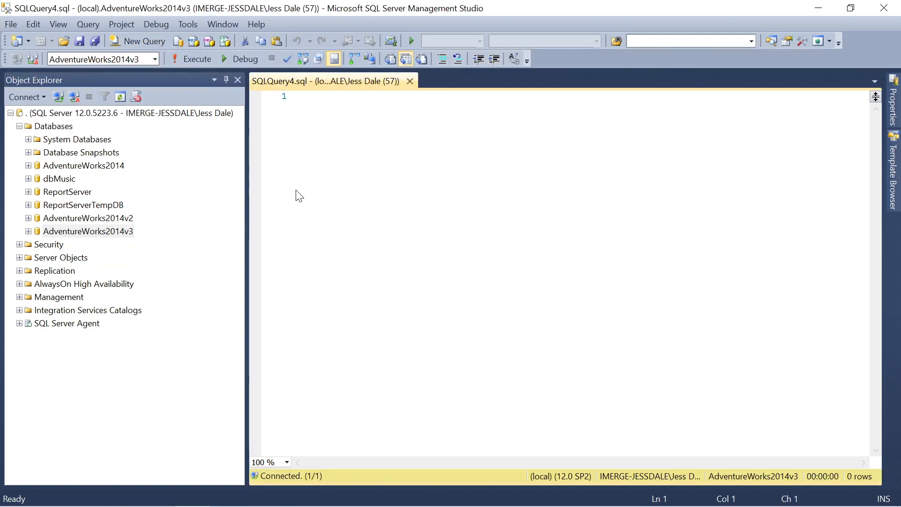
# Switch to File Explorer, open the Documents folder and place its window beside the query editor with the HumanResources scripts in view
pyautogui.moveTo(202, 504)
pyautogui.click(93, 503)
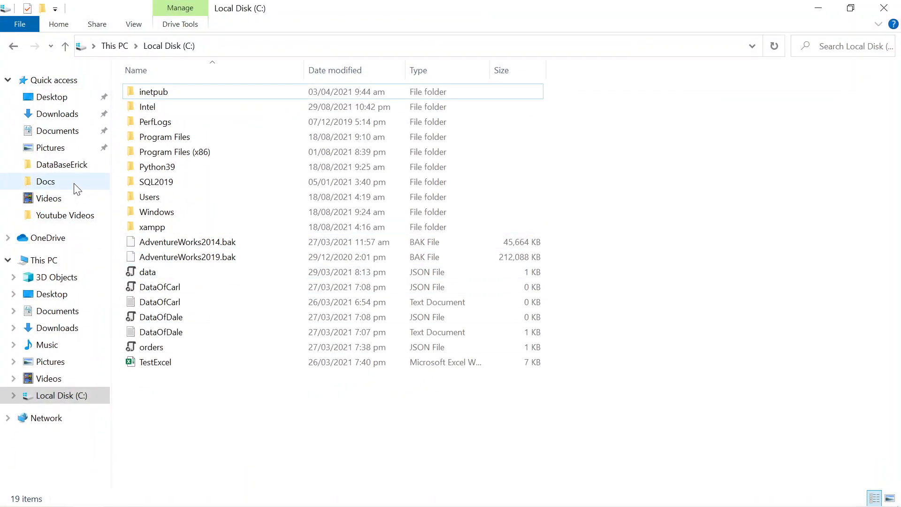
pyautogui.click(55, 133)
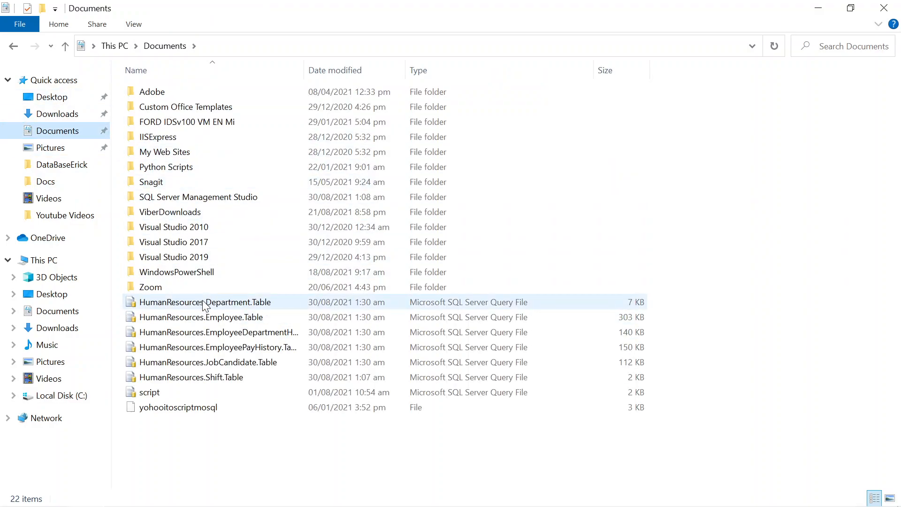
pyautogui.moveTo(388, 20); pyautogui.dragTo(728, 82)
pyautogui.scroll(-4, 666, 235)
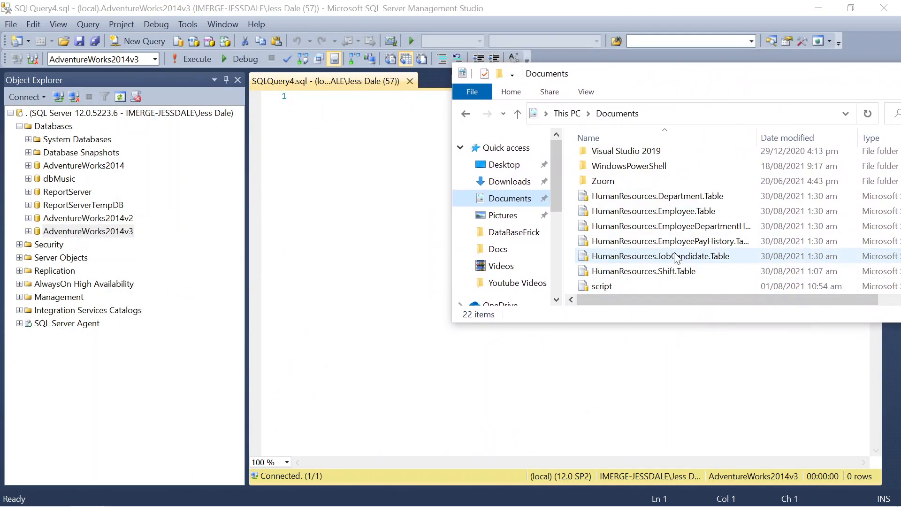
# Open the Department, Employee, EmployeeDepartmentHistory, EmployeePayHistory, JobCandidate and Shift scripts of HumanResources together in the SQL Server Management Studio query editor
pyautogui.click(642, 200)
pyautogui.keyDown('ctrl'); pyautogui.click(642, 214); pyautogui.keyUp('ctrl')
pyautogui.keyDown('ctrl'); pyautogui.click(641, 227); pyautogui.keyUp('ctrl')
pyautogui.keyDown('ctrl'); pyautogui.click(641, 242); pyautogui.keyUp('ctrl')
pyautogui.keyDown('ctrl'); pyautogui.click(640, 257); pyautogui.keyUp('ctrl')
pyautogui.keyDown('ctrl'); pyautogui.click(642, 272); pyautogui.keyUp('ctrl')
pyautogui.moveTo(641, 202); pyautogui.dragTo(329, 158)
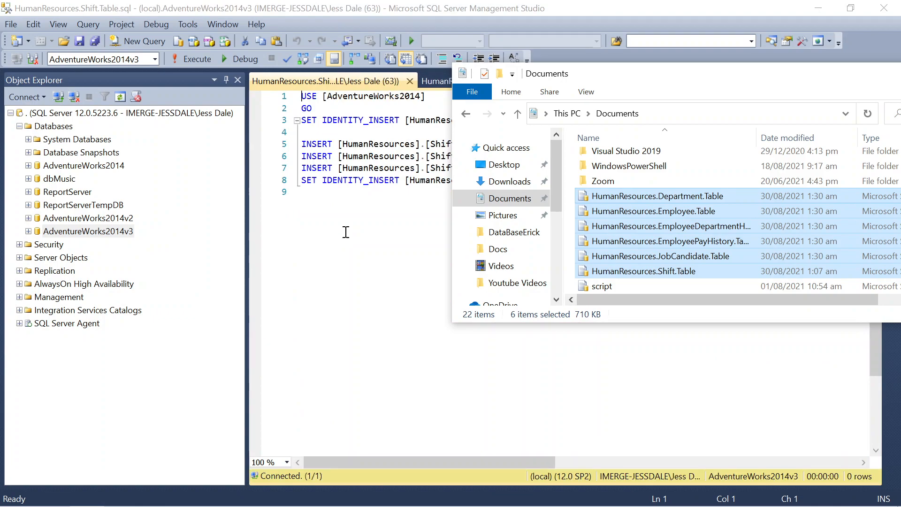
# Minimize the Documents window and highlight the [HumanResources].[Shift] table name in the Shift script's first INSERT statement
pyautogui.moveTo(846, 78); pyautogui.dragTo(638, 126)
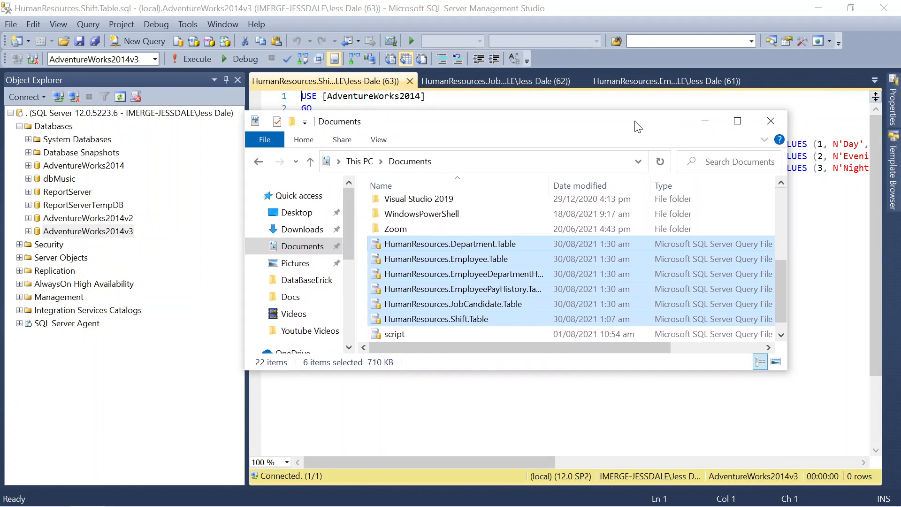
pyautogui.click(705, 122)
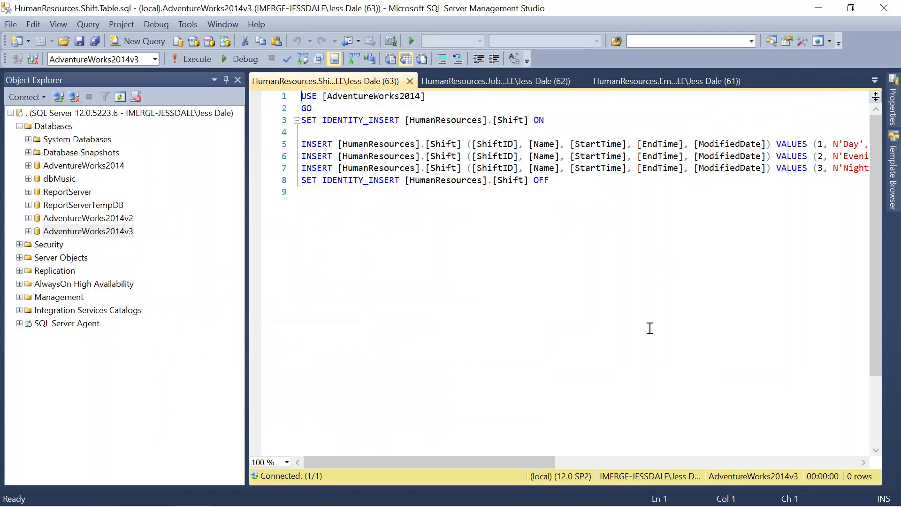
pyautogui.moveTo(339, 149); pyautogui.dragTo(464, 149)
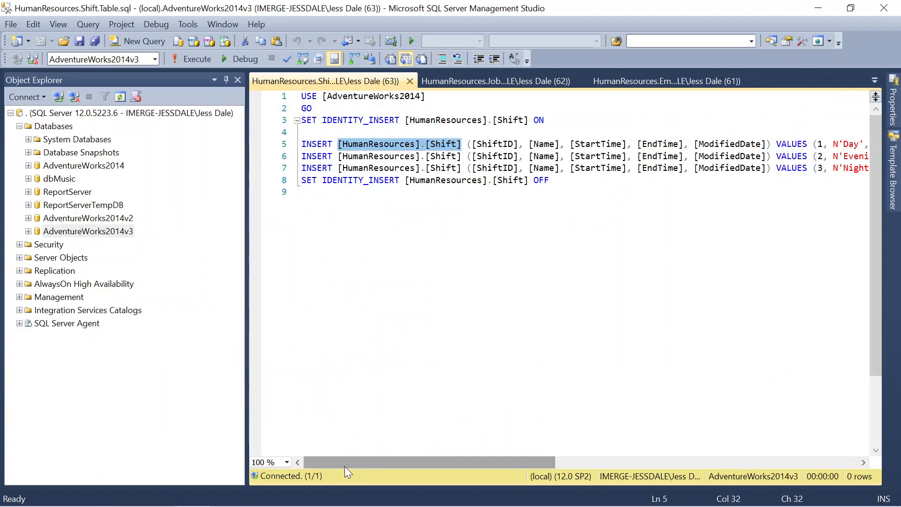
pyautogui.moveTo(333, 459); pyautogui.dragTo(305, 468)
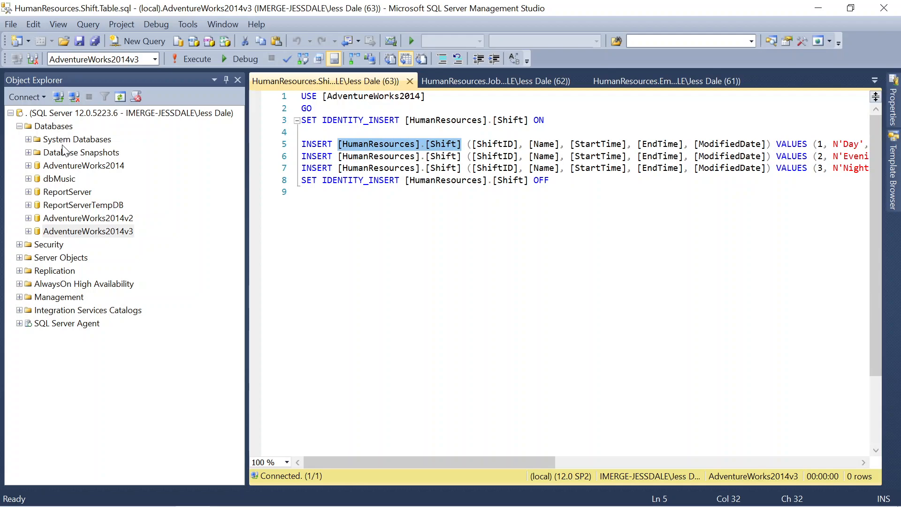
# Collapse the table list of AdventureWorks2014v3 and start the Generate Scripts wizard for that database
pyautogui.doubleClick(37, 232)
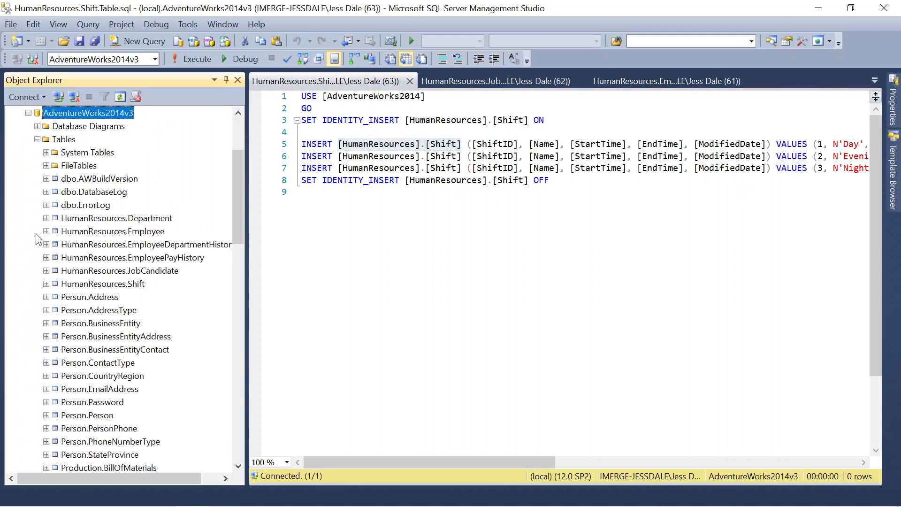
pyautogui.click(37, 139)
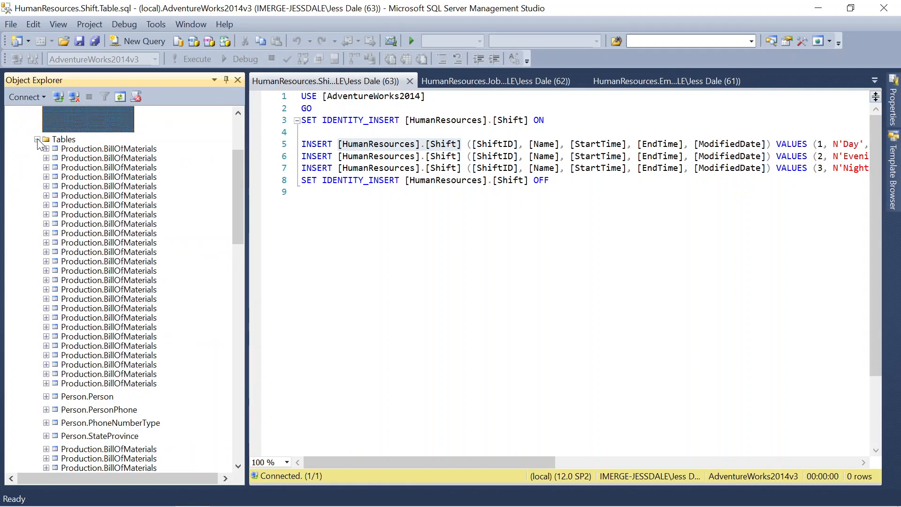
pyautogui.rightClick(77, 231)
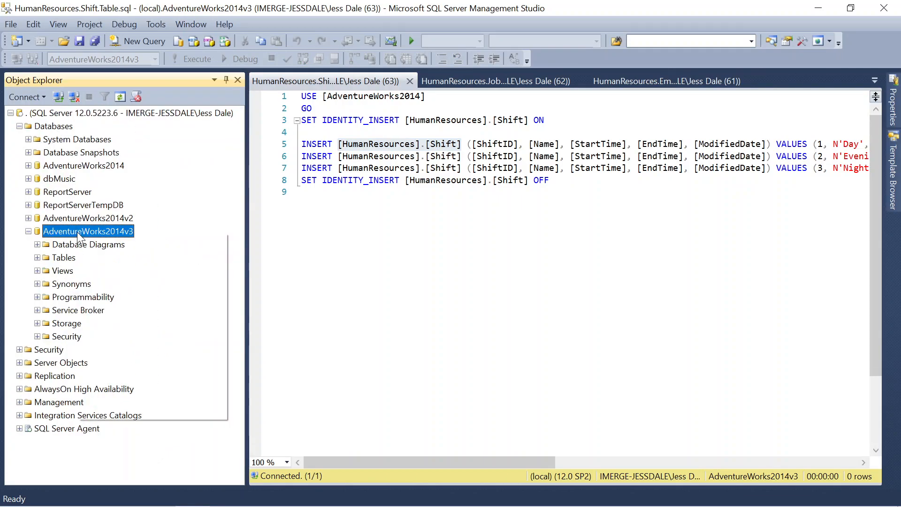
pyautogui.moveTo(143, 285)
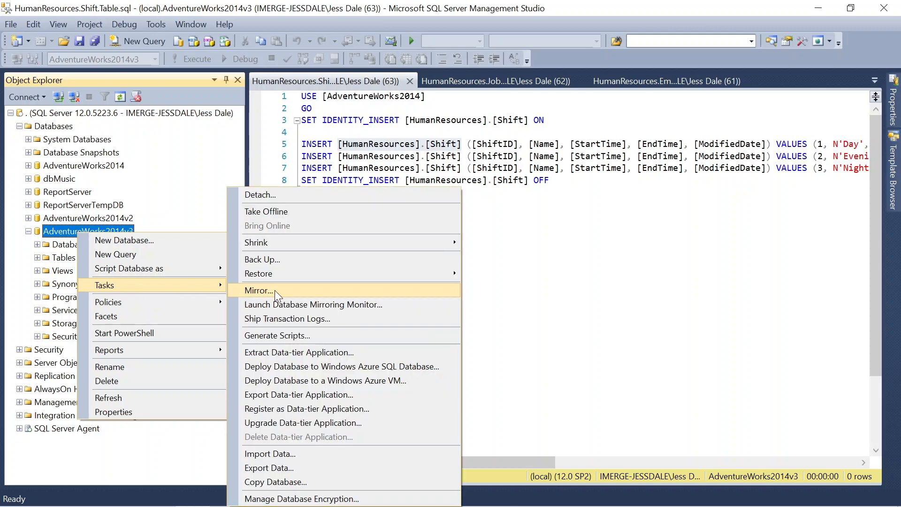
pyautogui.click(291, 336)
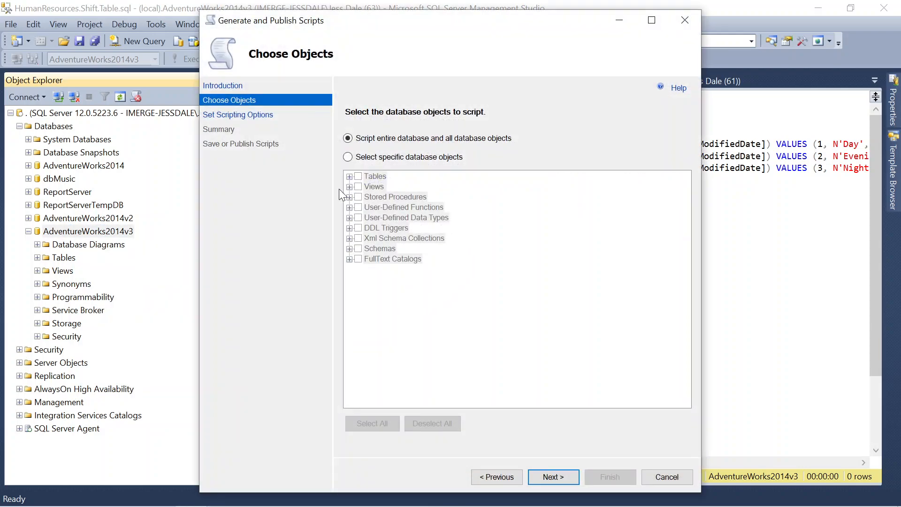
# Choose only the HumanResources tables Department, Employee, EmployeeDepartmentHistory, EmployeePayHistory, JobCandidate and Shift for scripting and continue to the scripting options
pyautogui.click(348, 159)
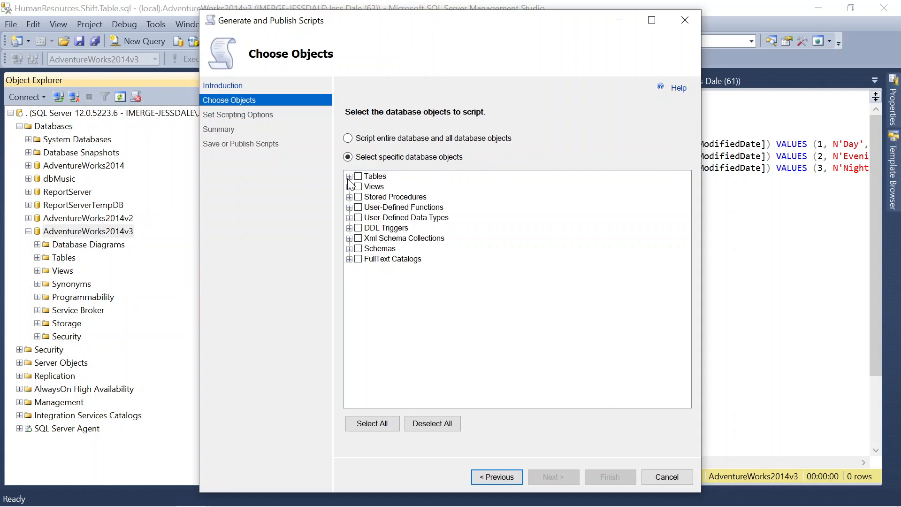
pyautogui.click(350, 177)
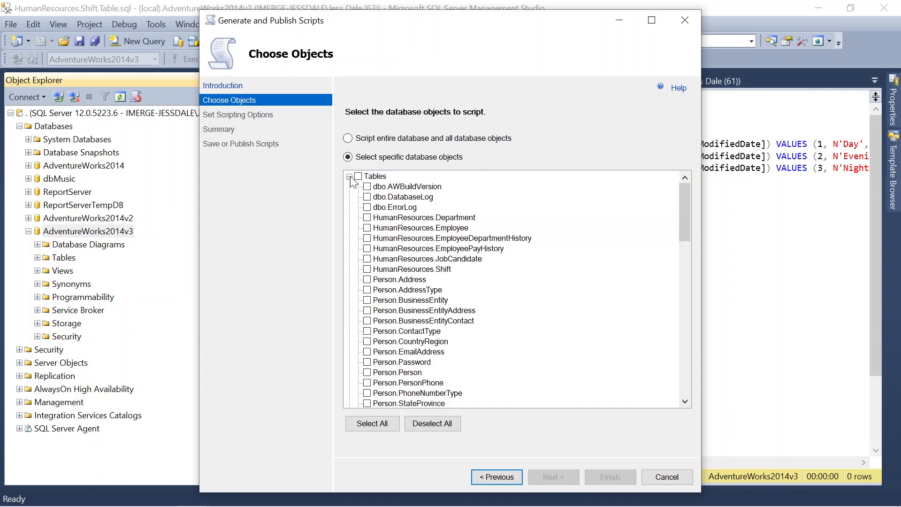
pyautogui.click(367, 217)
pyautogui.click(367, 228)
pyautogui.click(367, 238)
pyautogui.click(367, 249)
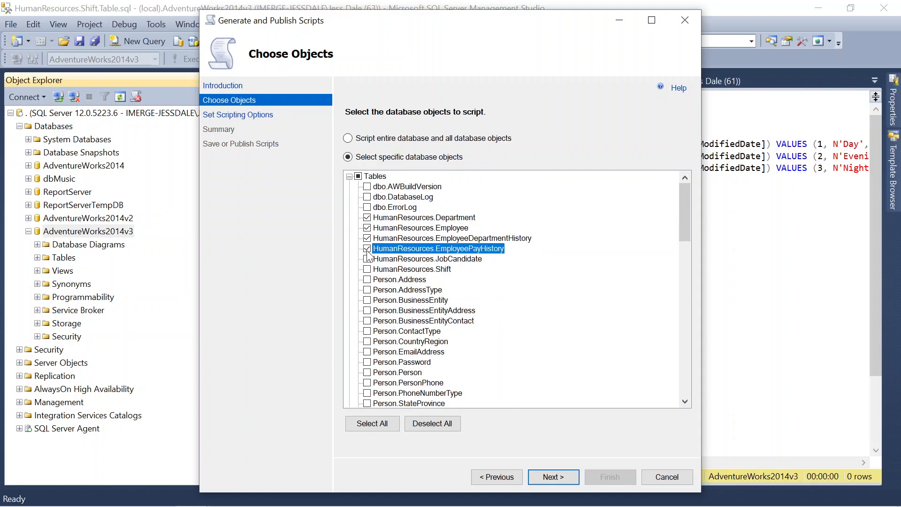
pyautogui.click(367, 259)
pyautogui.click(368, 269)
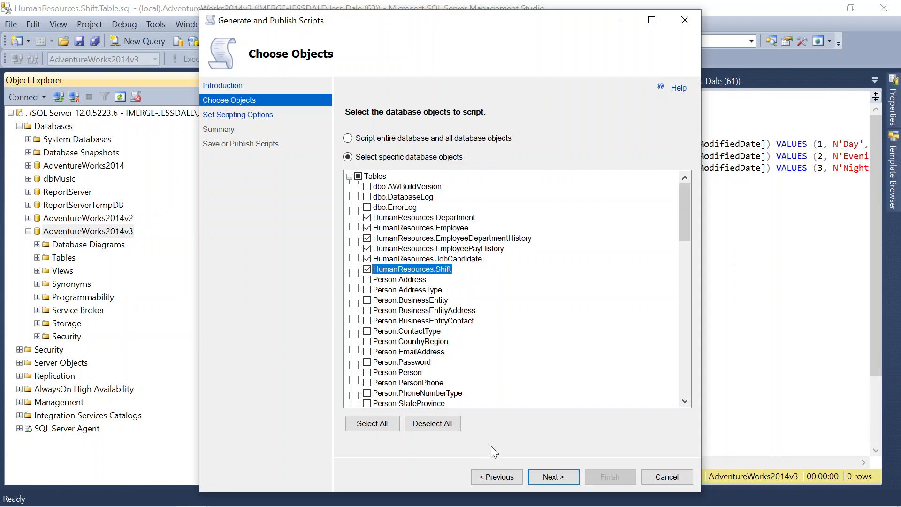
pyautogui.click(544, 478)
# Keep the types of data to script at Schema only in the advanced scripting options and confirm them
pyautogui.click(616, 201)
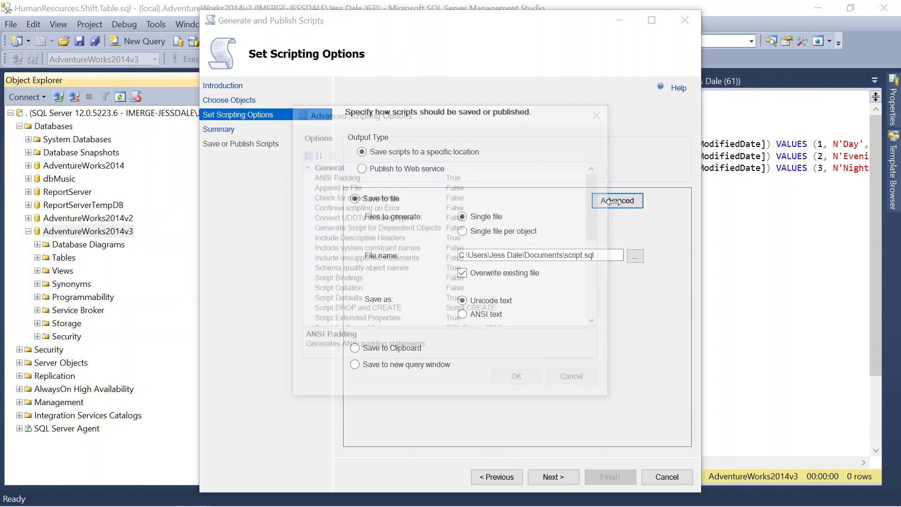
pyautogui.moveTo(593, 210); pyautogui.dragTo(587, 254)
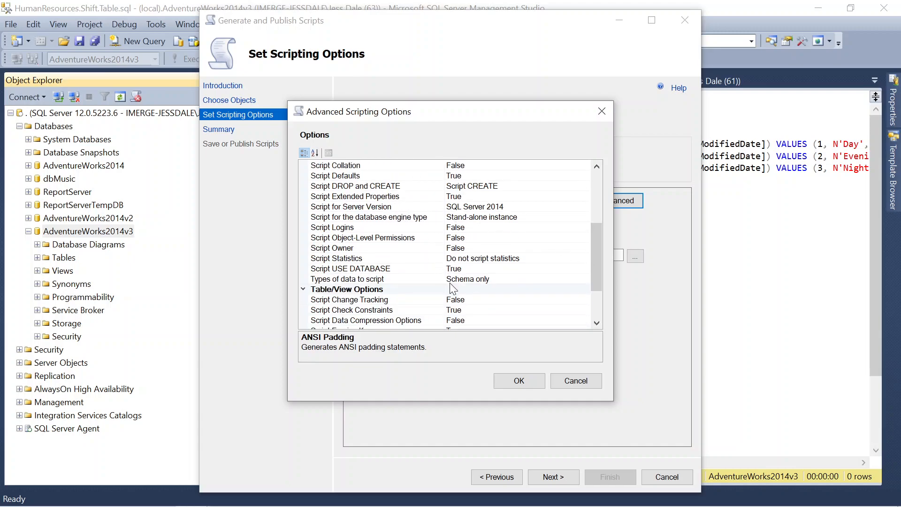
pyautogui.click(488, 280)
pyautogui.click(584, 280)
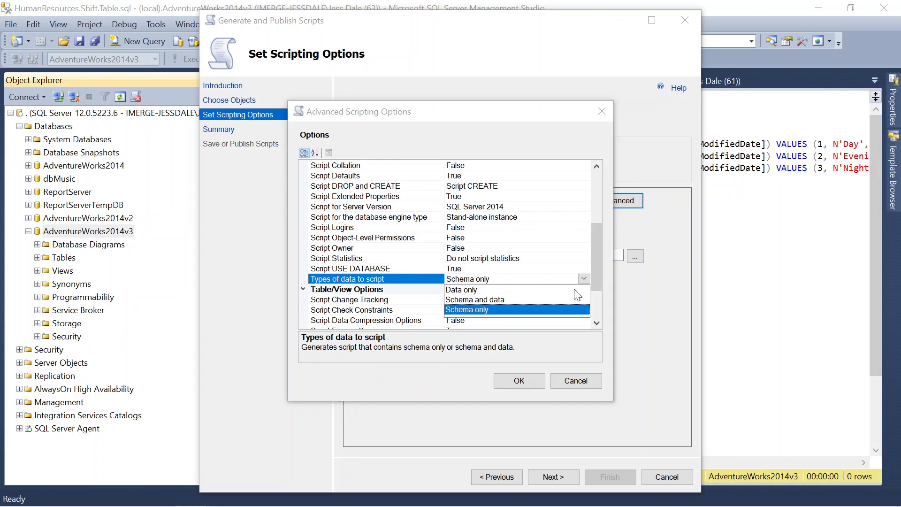
pyautogui.click(570, 308)
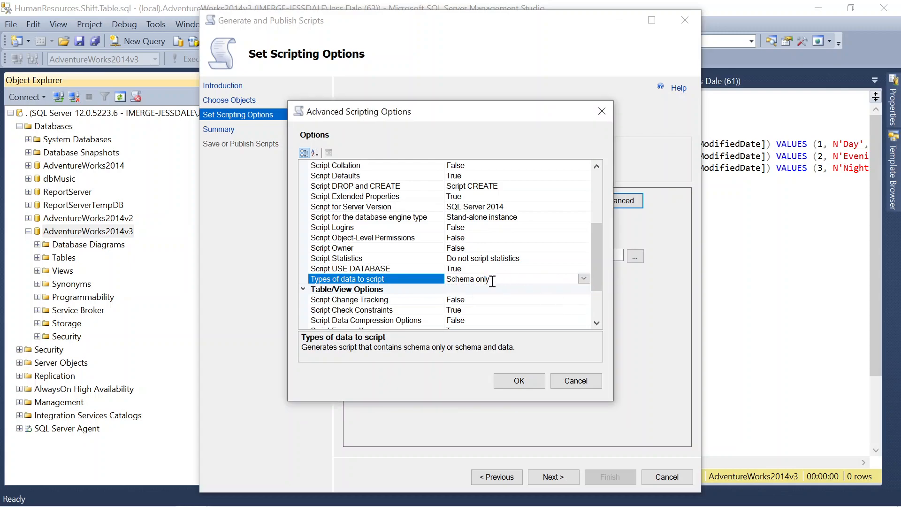
pyautogui.click(519, 381)
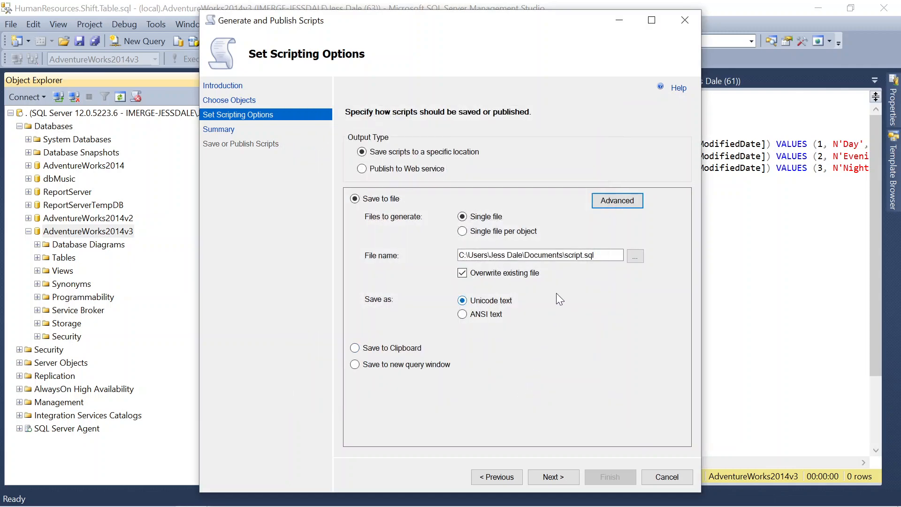
# Save the schema scripts as a single file per object in the Documents folder and complete the wizard
pyautogui.click(463, 231)
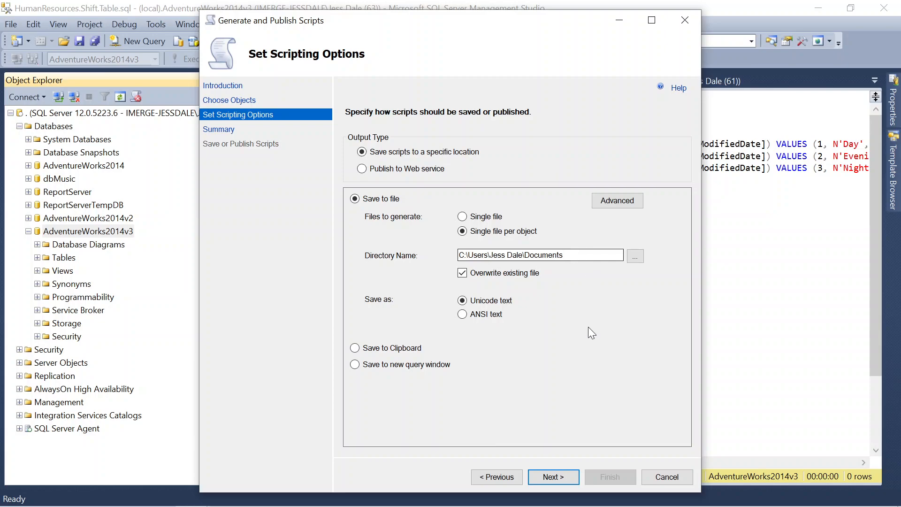
pyautogui.click(565, 479)
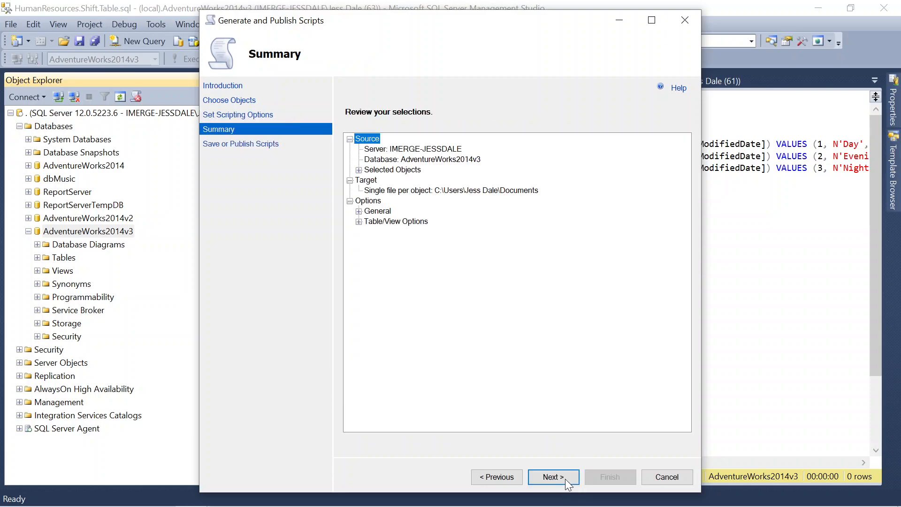
pyautogui.click(565, 478)
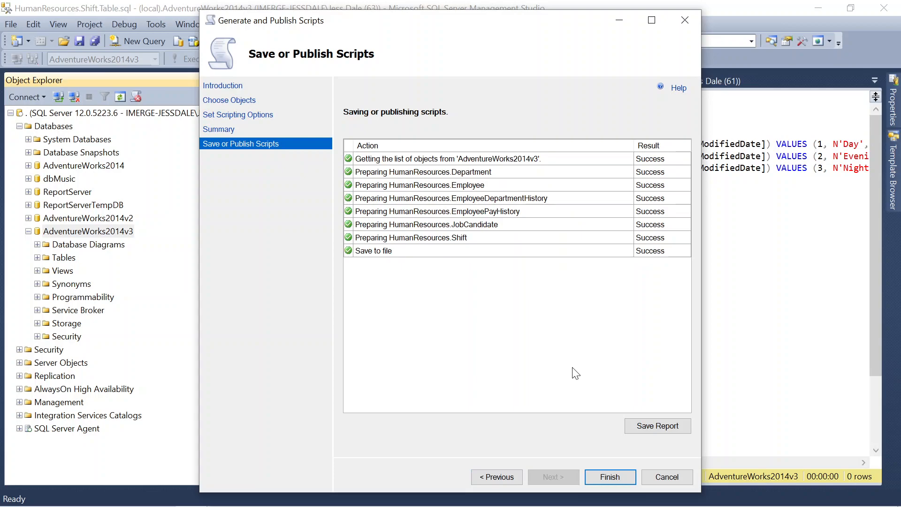
pyautogui.click(629, 475)
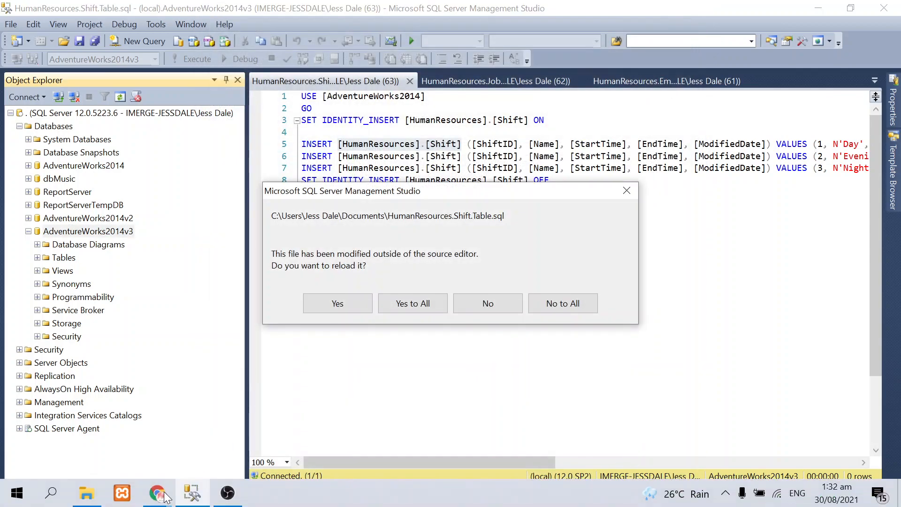
# Switch to File Explorer and try to open the file named script from Documents in the query editor
pyautogui.click(87, 493)
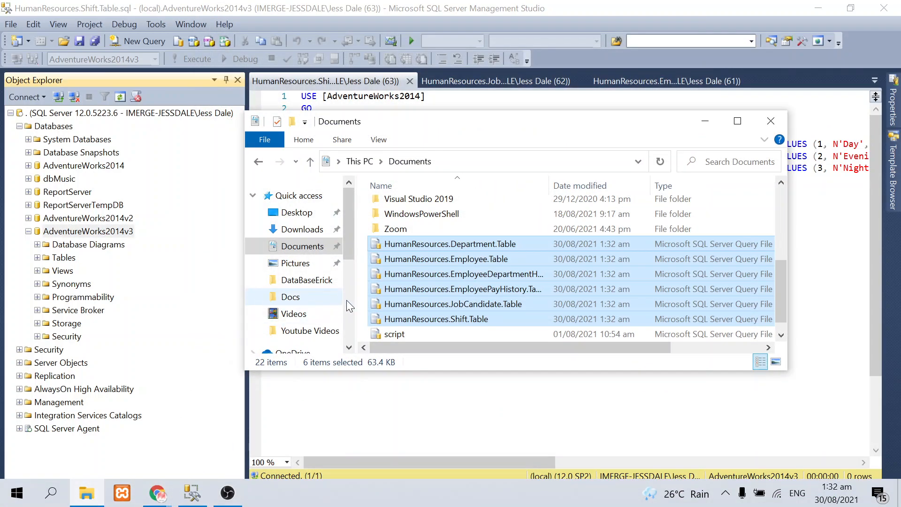
pyautogui.scroll(-1, 418, 322)
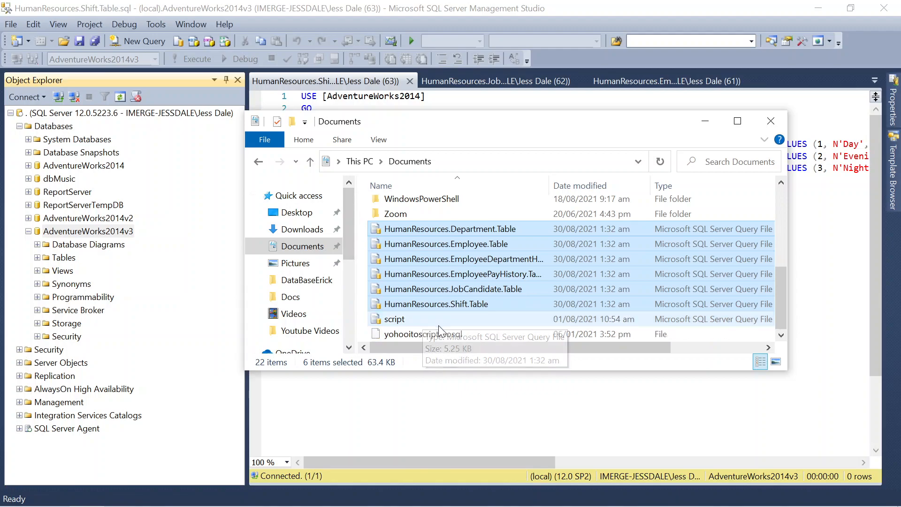
pyautogui.click(407, 320)
pyautogui.moveTo(413, 319); pyautogui.dragTo(854, 253)
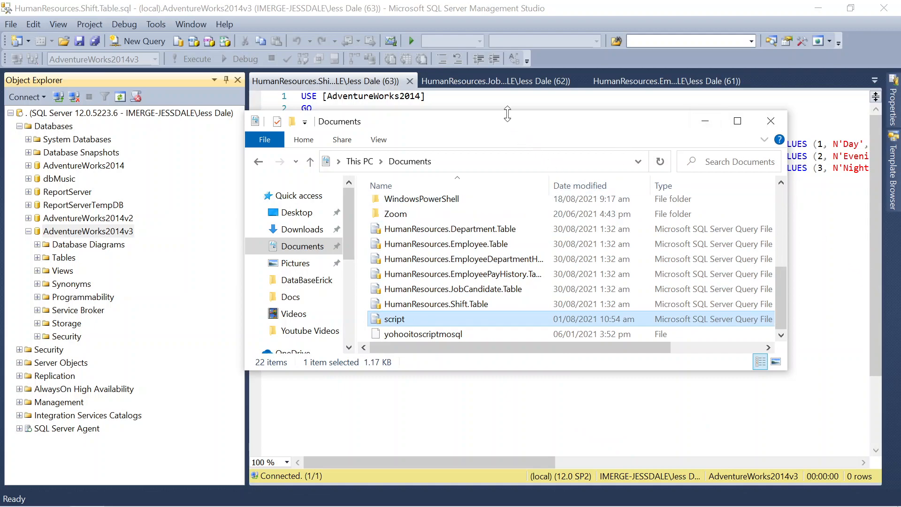
# Move the Documents window aside and reload all HumanResources scripts that were modified outside the query editor
pyautogui.moveTo(507, 126); pyautogui.dragTo(862, 154)
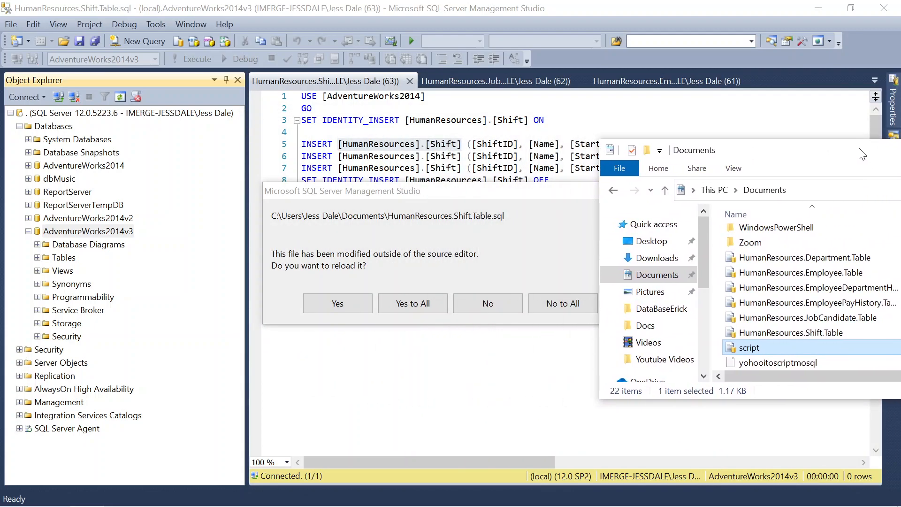
pyautogui.click(426, 307)
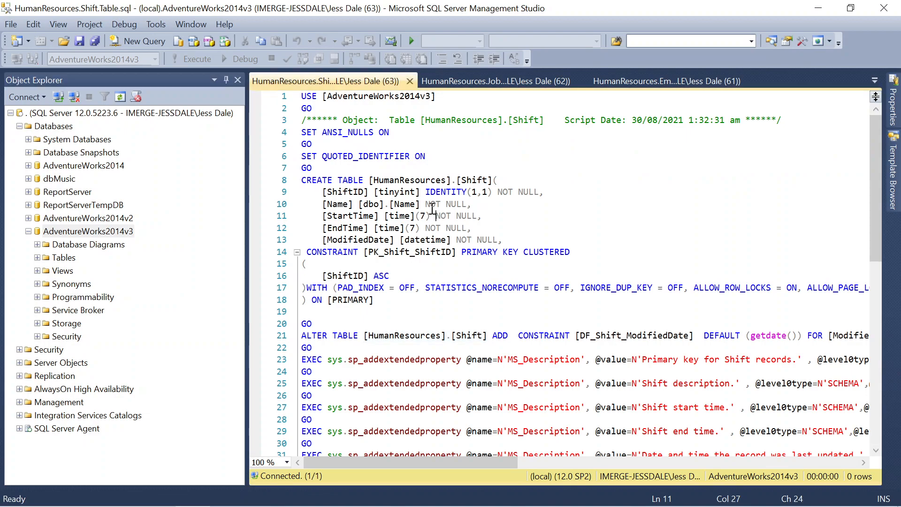
pyautogui.click(438, 215)
# Create a blank query on AdventureWorks2014v3, switch to File Explorer and open the script file from Documents in the query editor
pyautogui.click(146, 41)
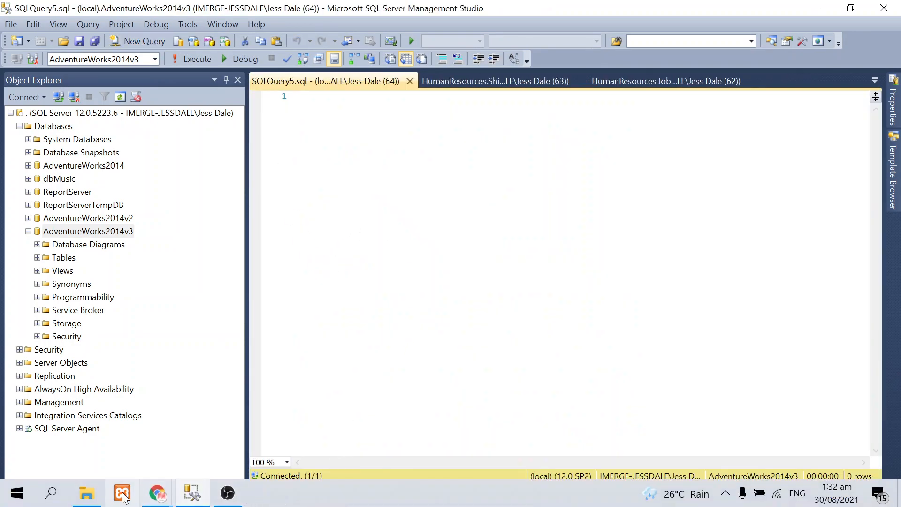
pyautogui.click(87, 503)
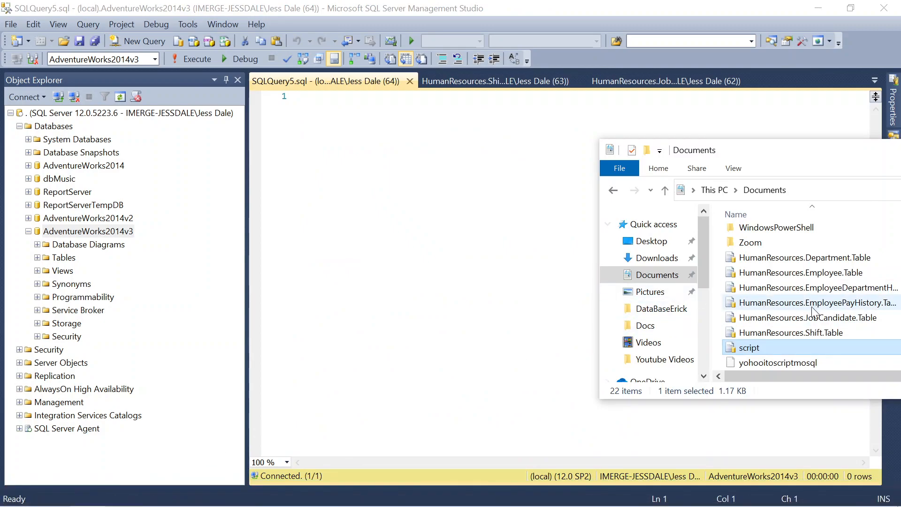
pyautogui.moveTo(772, 349); pyautogui.dragTo(446, 280)
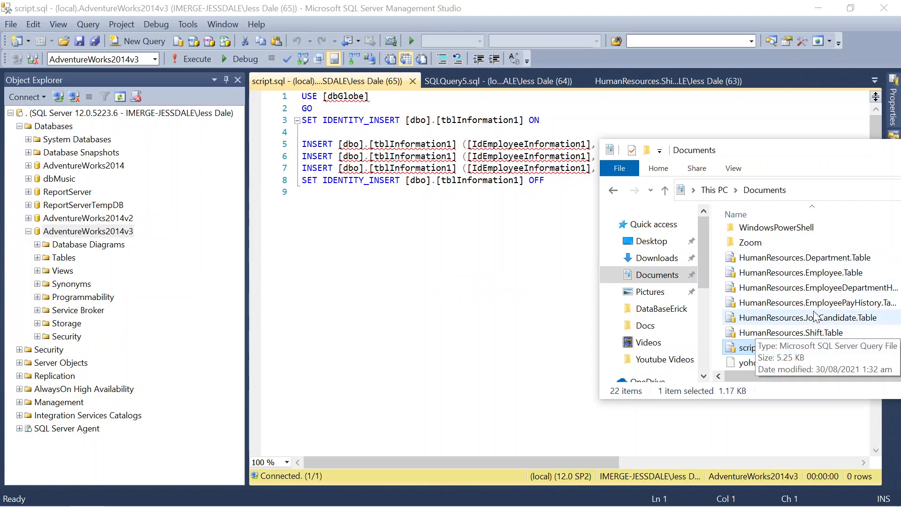
pyautogui.scroll(5, 751, 295)
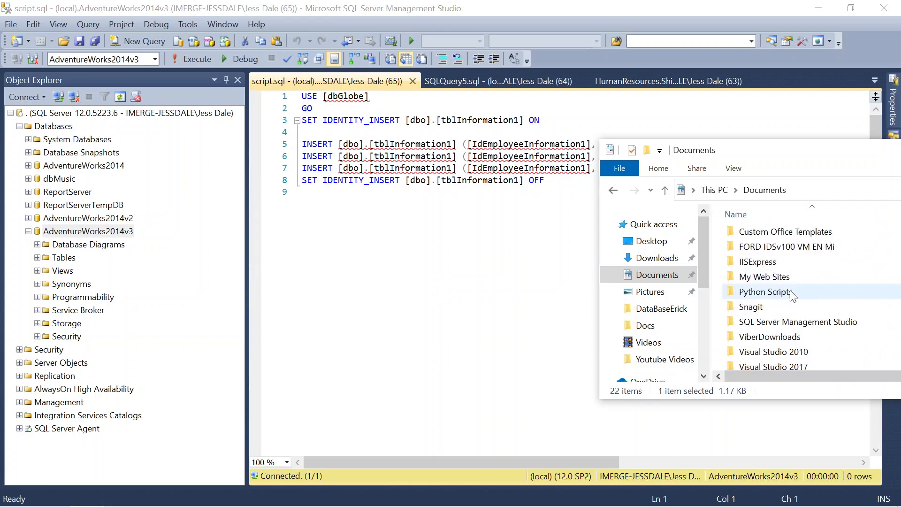
# Highlight the whole content of script.sql for review, then close it and the blank query
pyautogui.click(509, 205)
pyautogui.click(556, 183)
pyautogui.moveTo(550, 179); pyautogui.dragTo(294, 86)
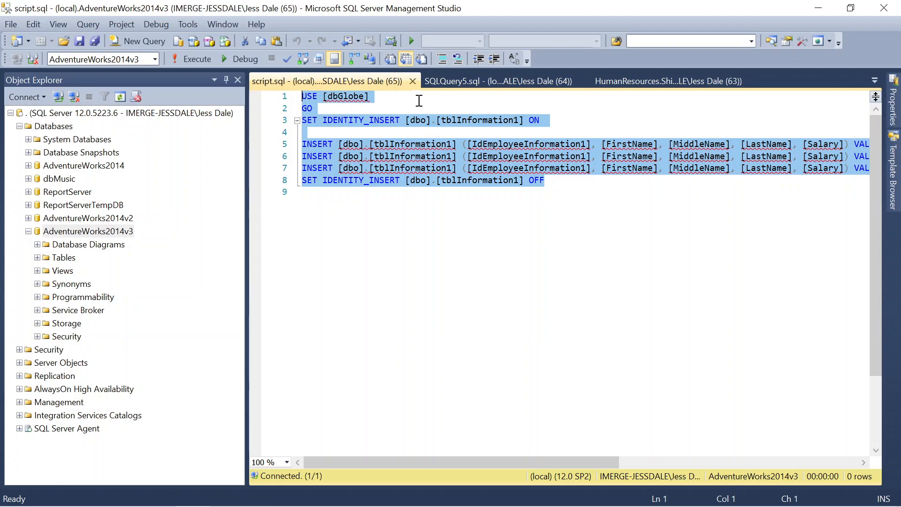
pyautogui.click(412, 81)
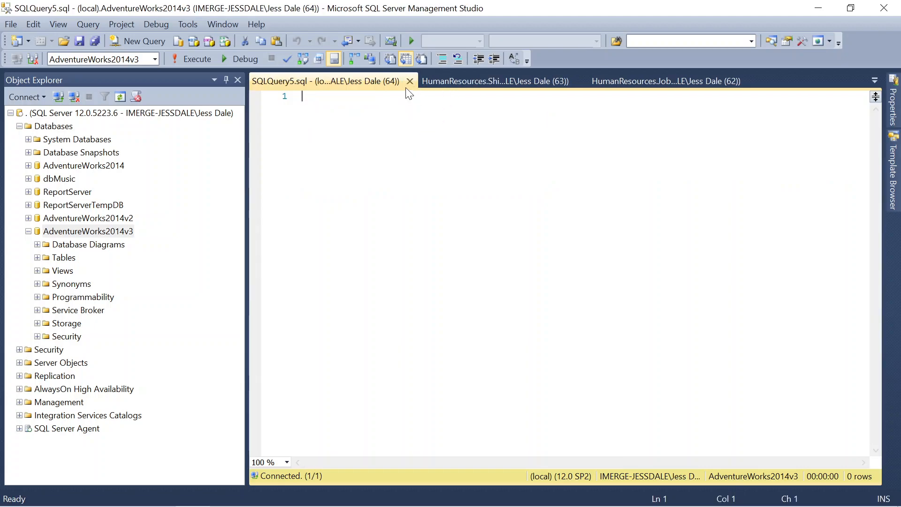
pyautogui.click(410, 81)
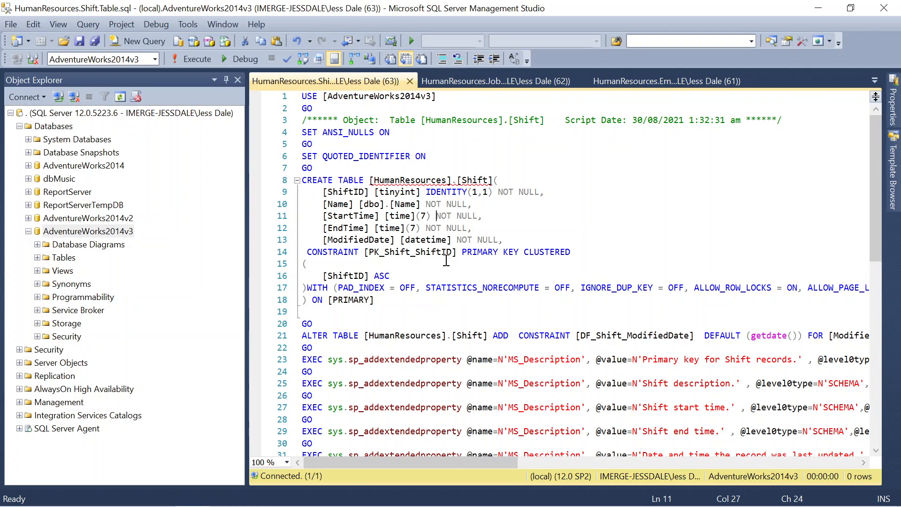
# Examine the regenerated Shift script from its CREATE TABLE statement down to the extended property definitions
pyautogui.scroll(-9, 476, 226)
pyautogui.scroll(4, 478, 229)
pyautogui.scroll(5, 478, 229)
pyautogui.scroll(-3, 481, 299)
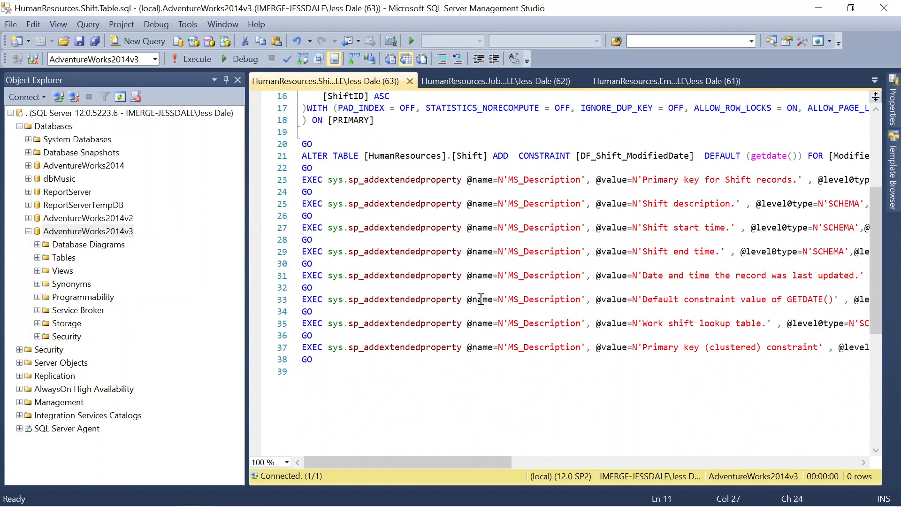
# Switch to File Explorer and open the HumanResources.Department.Table and HumanResources.Employee.Table scripts from Documents in the query editor
pyautogui.scroll(5, 481, 299)
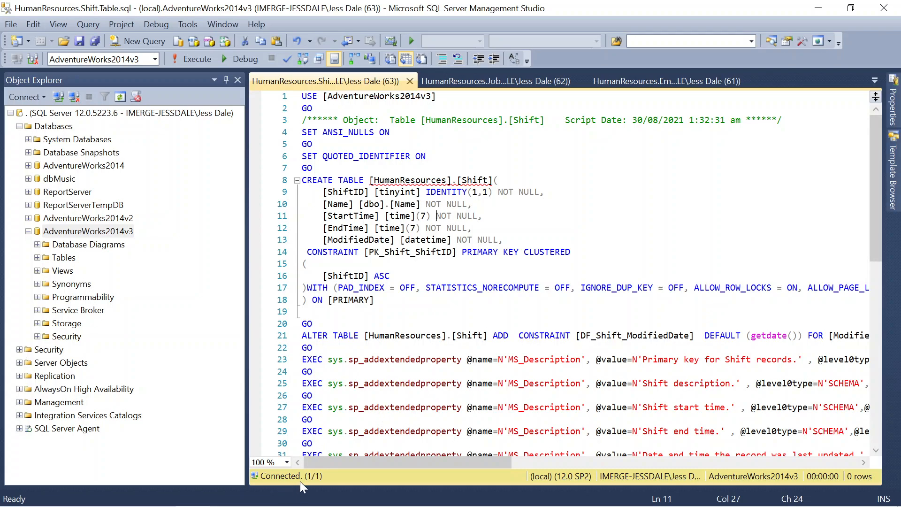
pyautogui.moveTo(190, 498)
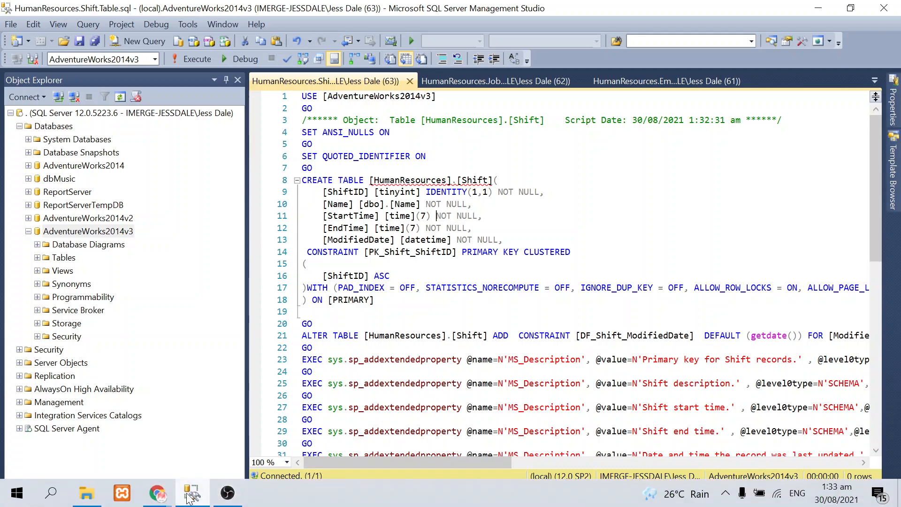
pyautogui.click(86, 493)
pyautogui.scroll(-3, 800, 319)
pyautogui.scroll(-4, 801, 319)
pyautogui.moveTo(827, 265); pyautogui.dragTo(469, 226)
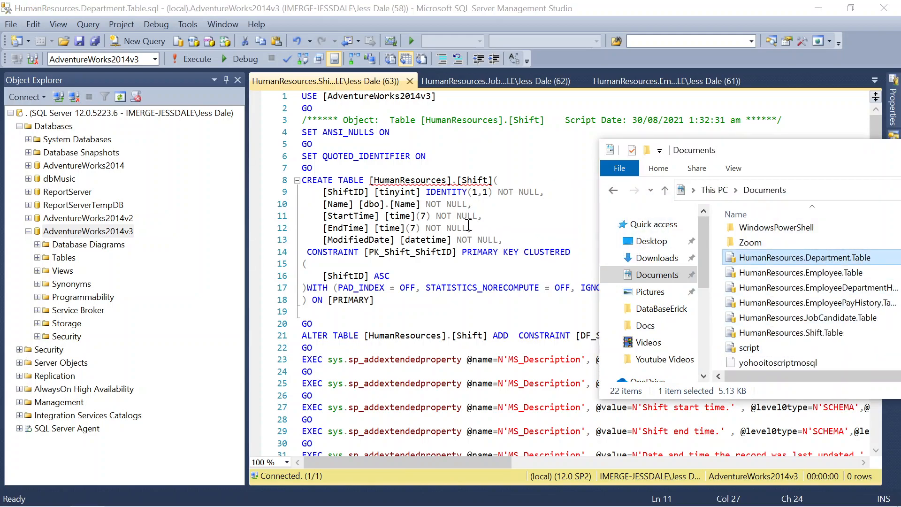
pyautogui.moveTo(788, 278); pyautogui.dragTo(480, 282)
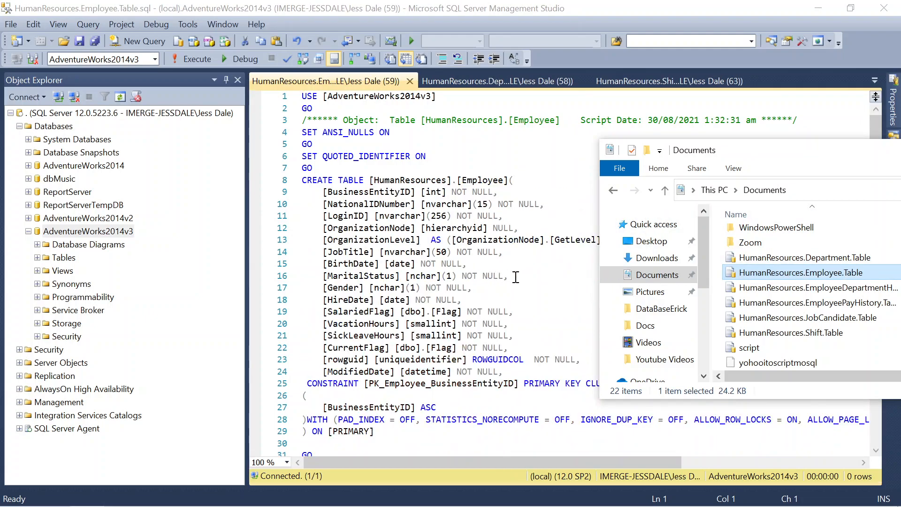
# Look through the regenerated Employee table script, then close the Documents window
pyautogui.scroll(-3, 448, 339)
pyautogui.scroll(-2, 448, 339)
pyautogui.scroll(2, 448, 339)
pyautogui.scroll(-5, 448, 339)
pyautogui.scroll(8, 449, 333)
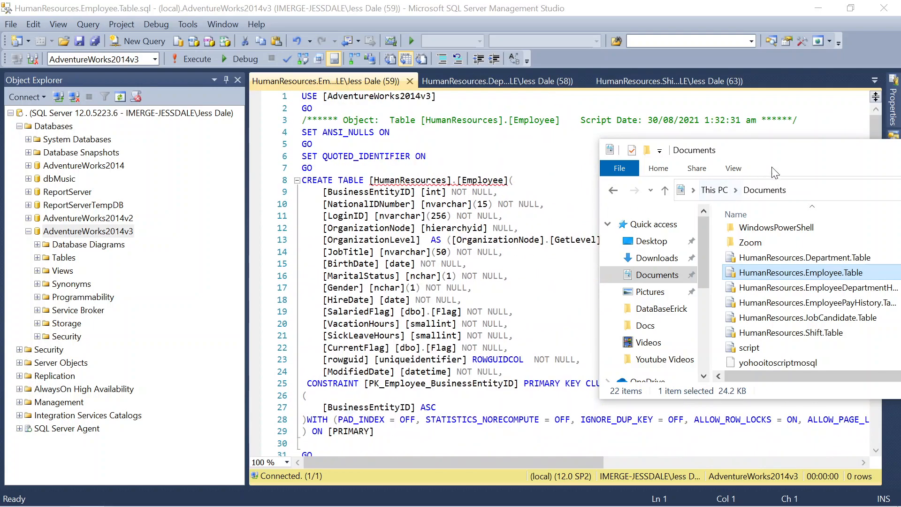
pyautogui.moveTo(787, 151); pyautogui.dragTo(454, 151)
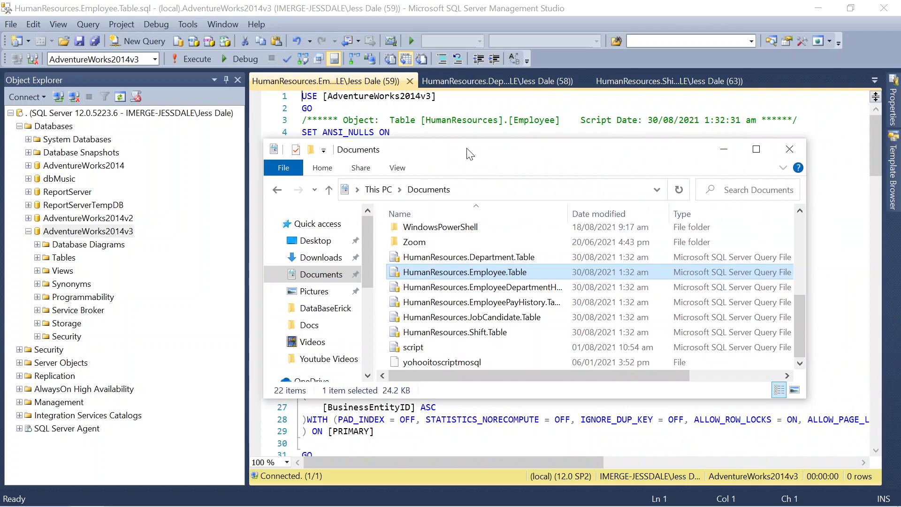
pyautogui.click(791, 149)
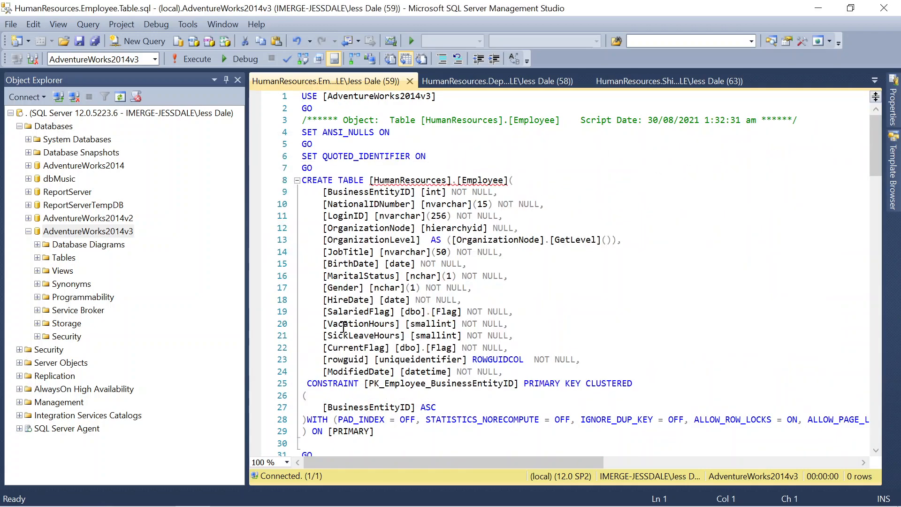